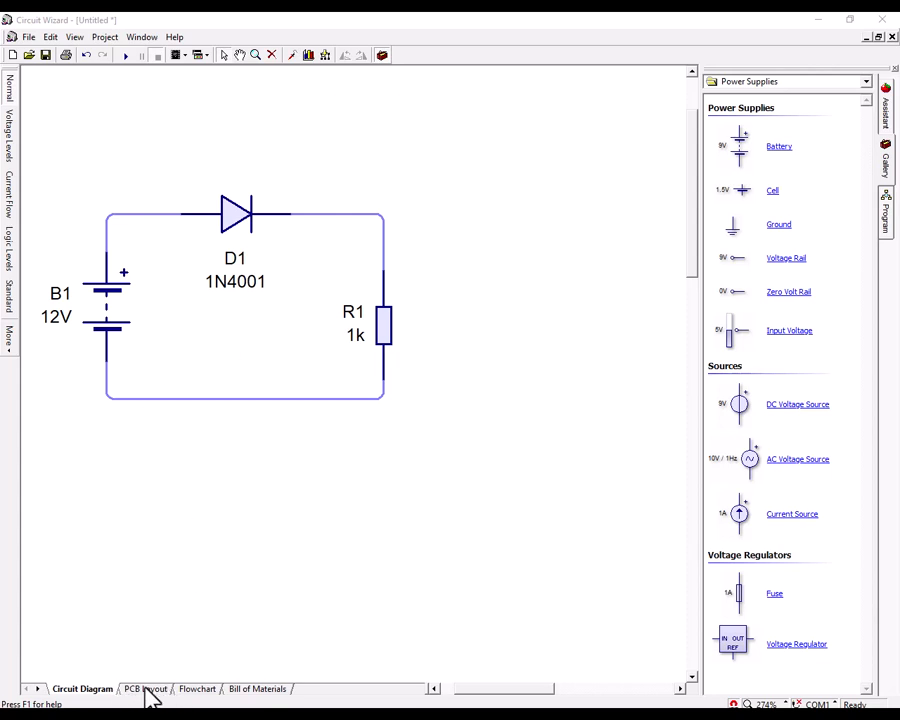
- Add a DC Power Supply and a Digital Multimeter side by side to the empty PCB layout
left_click(146, 690)
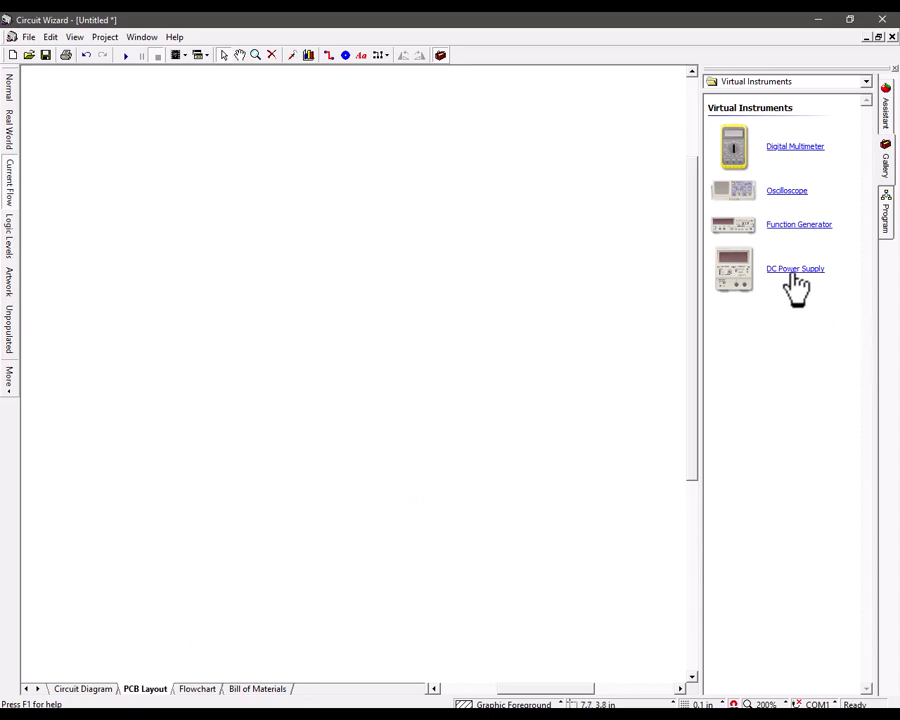
left_click_drag(795, 272, 271, 207)
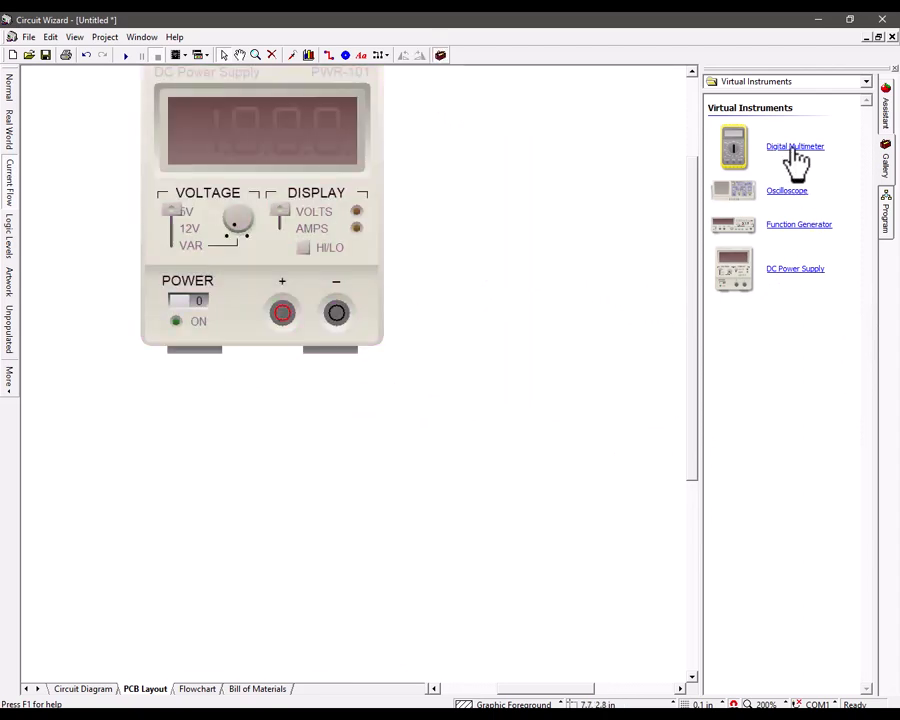
left_click_drag(797, 150, 560, 344)
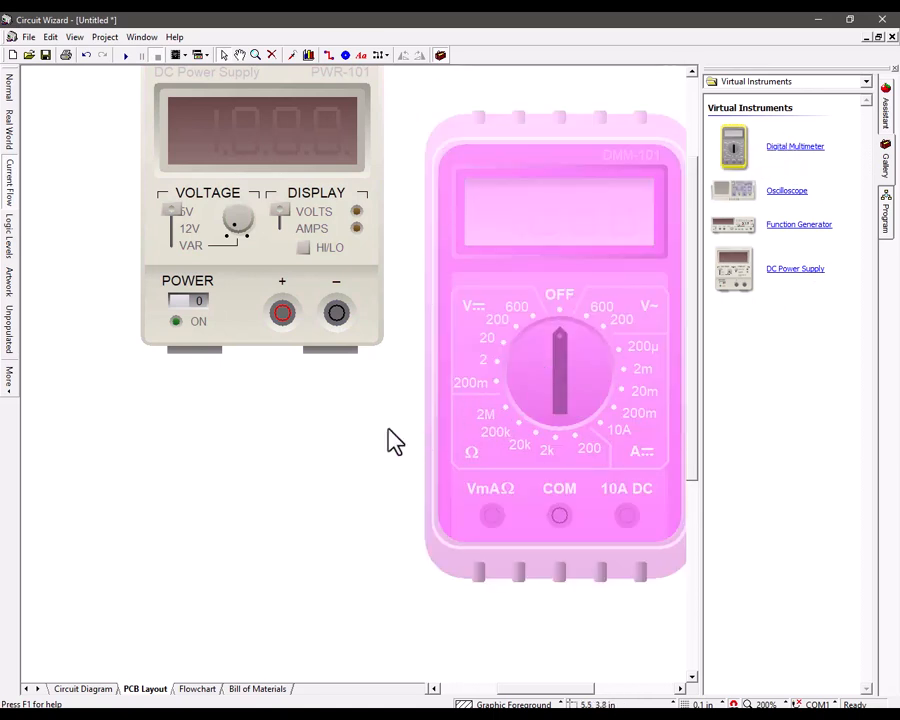
left_click(395, 440)
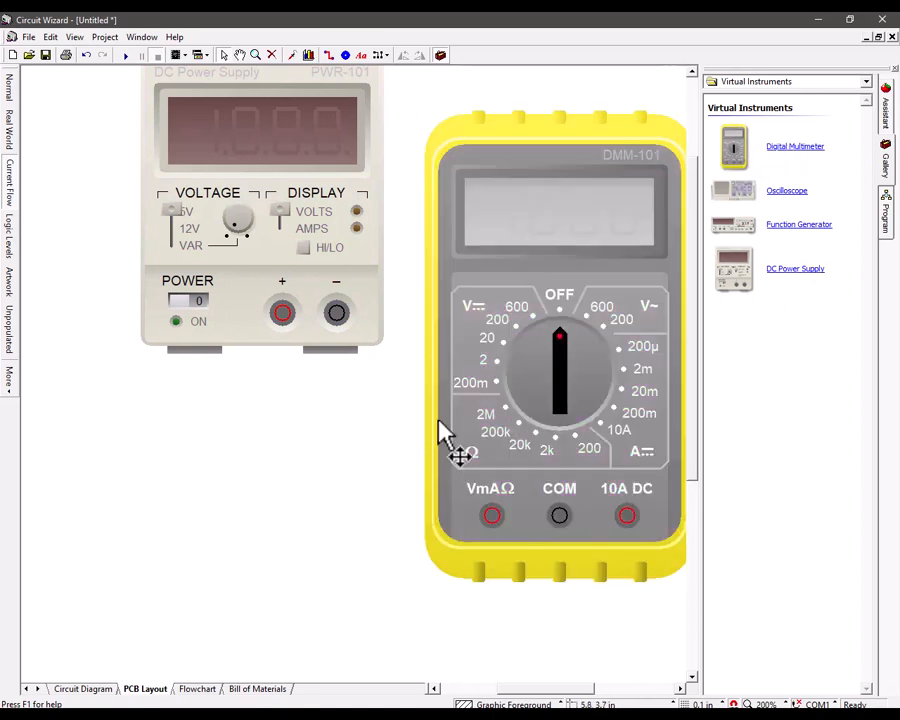
- Place a 390-pin Breadboard from the Breadboard Modules below the DC power supply
left_click(831, 84)
scroll(870, 237, "up", 1)
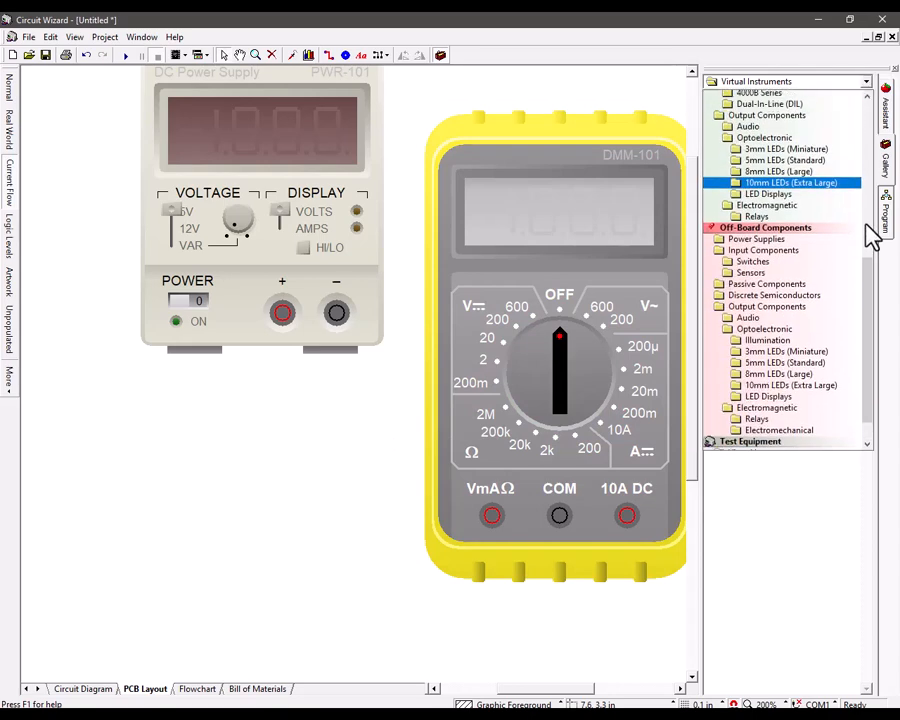
scroll(868, 215, "up", 11)
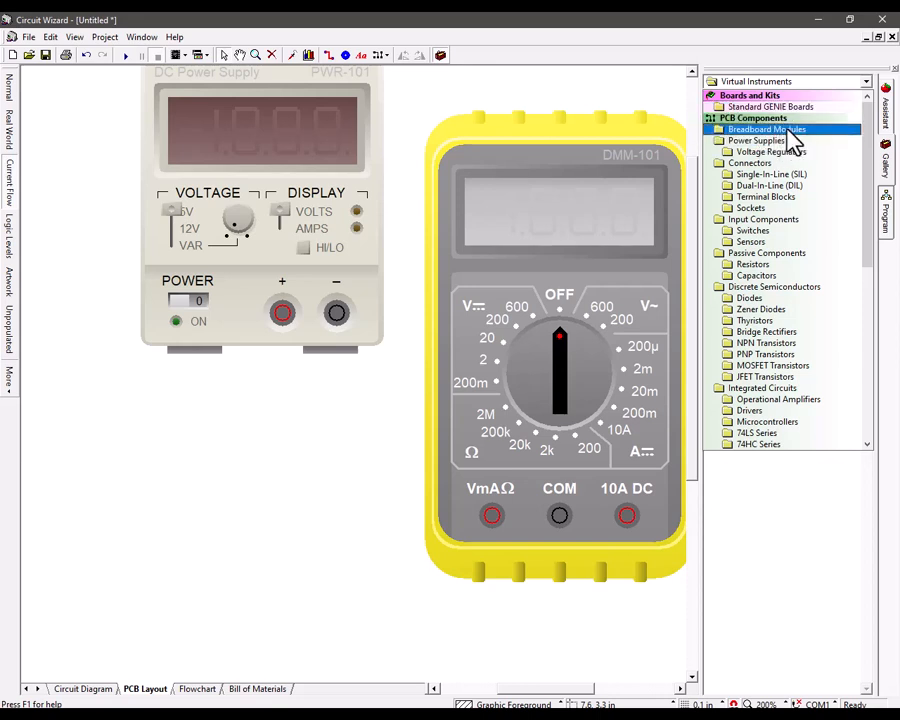
left_click(788, 128)
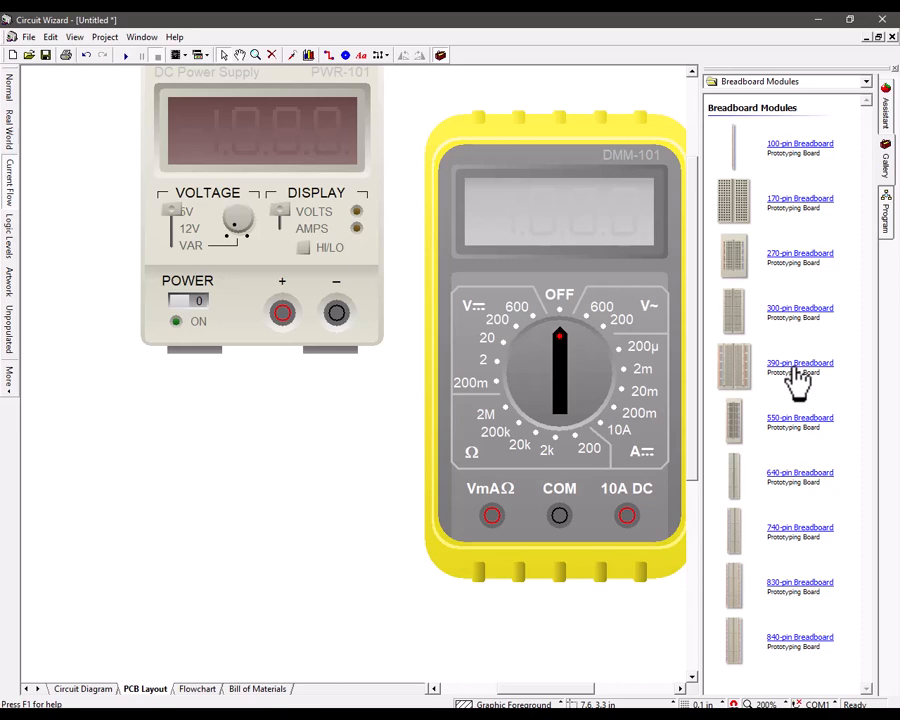
mouse_move(797, 378)
left_mouse_down()
mouse_move(235, 581)
mouse_move(185, 587)
mouse_move(273, 581)
mouse_move(256, 566)
left_mouse_up()
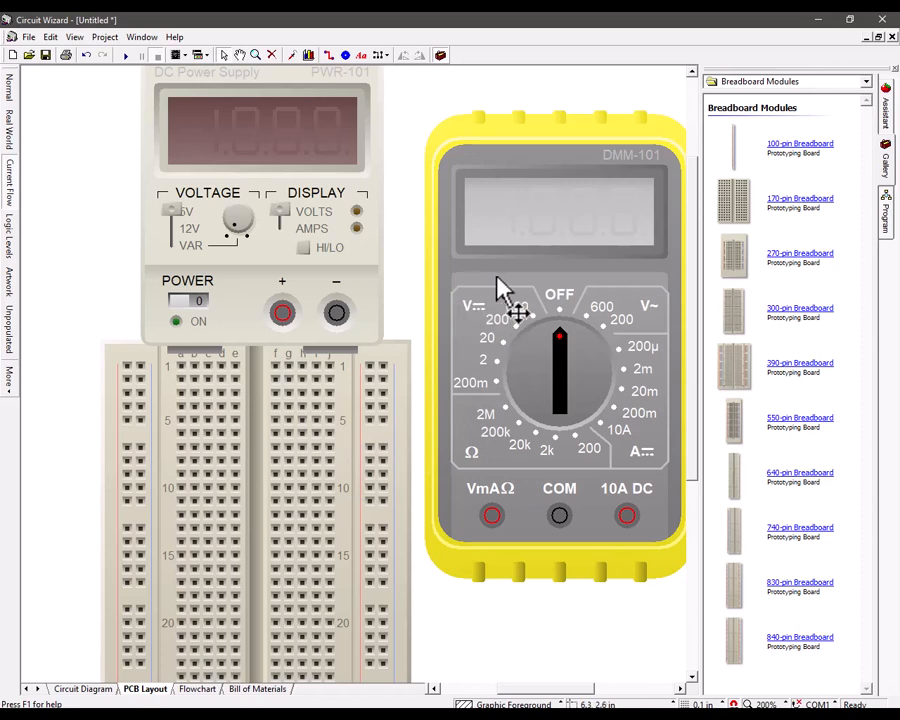
- Insert a 1N34A diode vertically into the breadboard from hole c5 to c9, cathode at c9
left_click(866, 83)
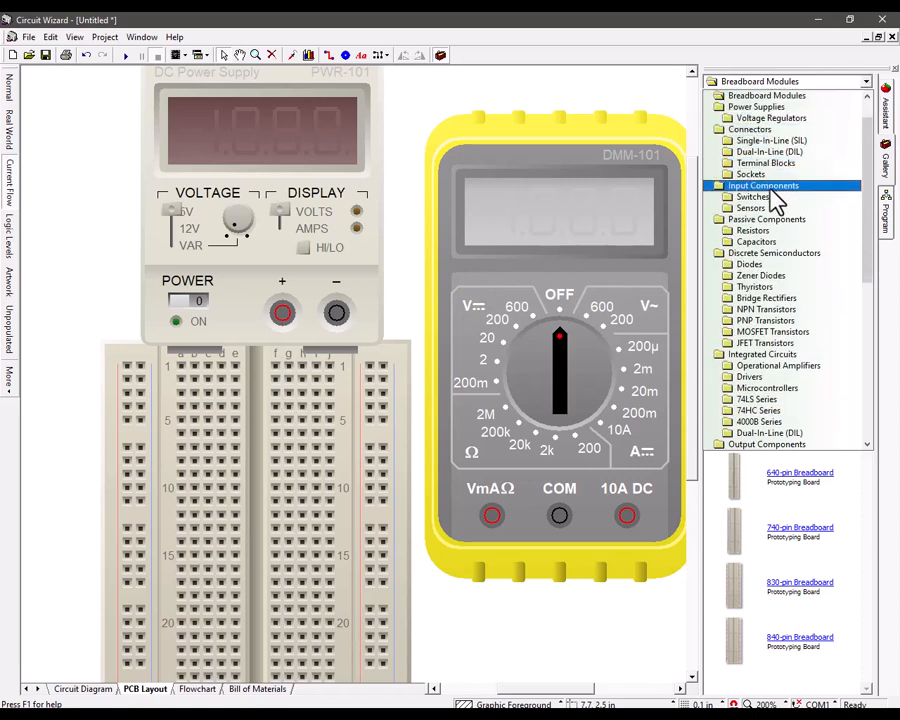
left_click(769, 266)
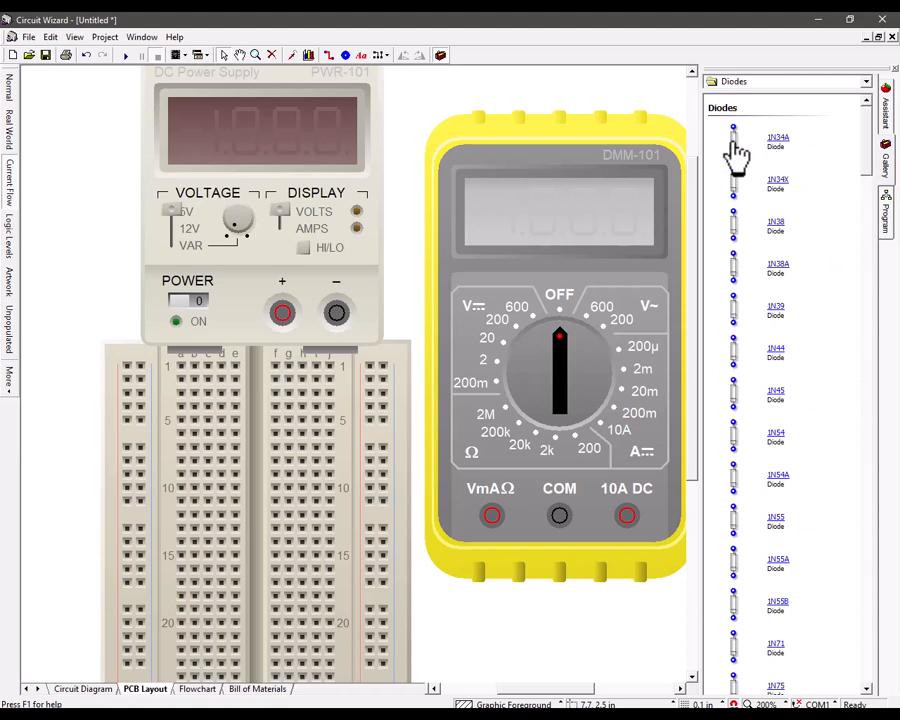
left_click_drag(736, 152, 212, 448)
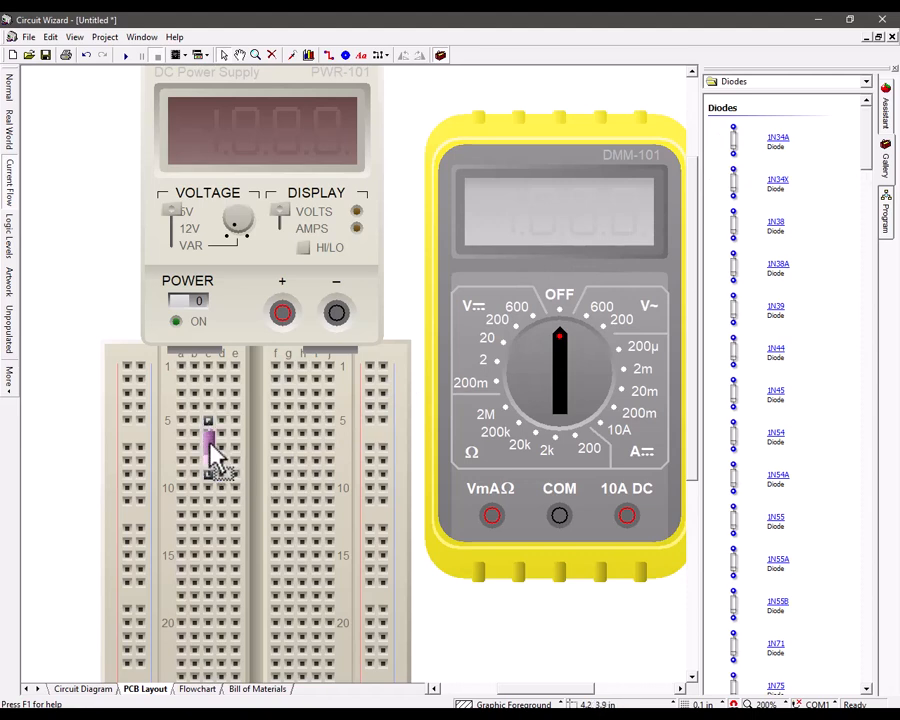
left_click(93, 453)
left_click_drag(207, 430, 207, 479)
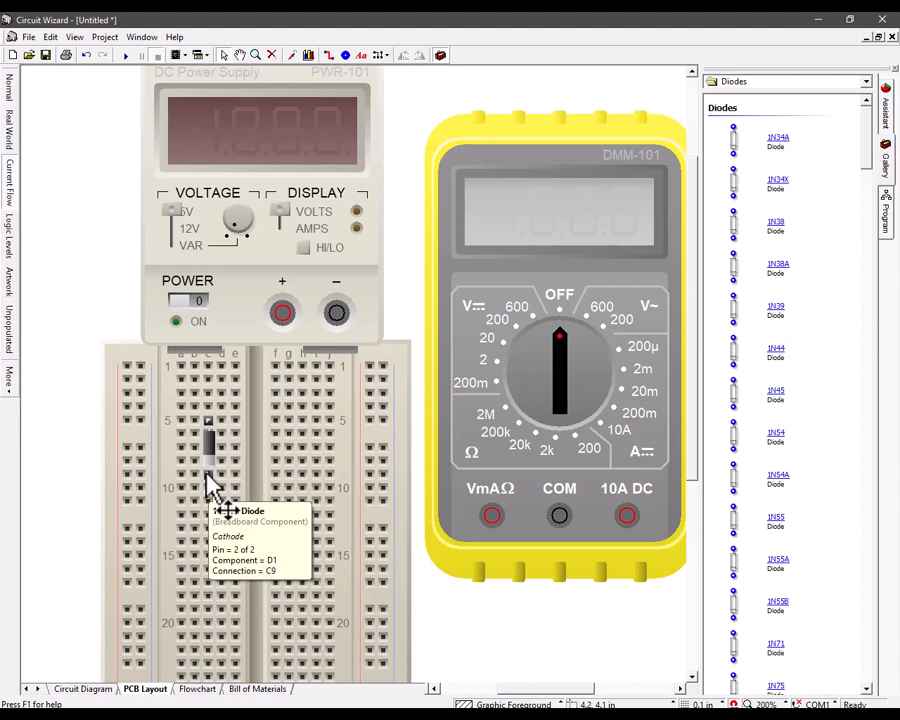
- Insert a fixed 0.4 in, 10.2 mm resistor vertically into the breadboard from hole h10 to h14
left_click(867, 82)
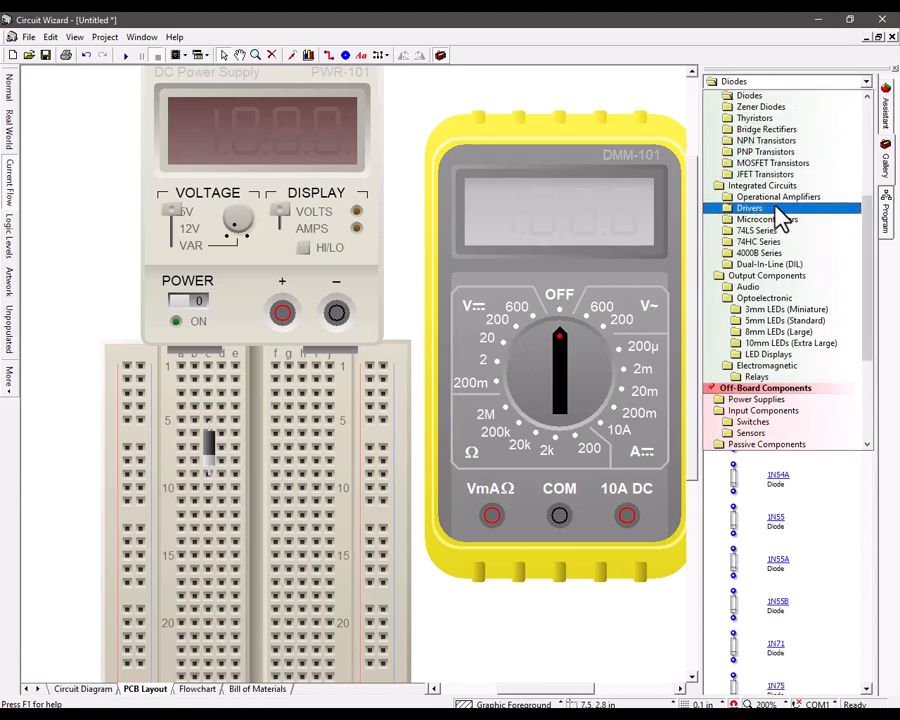
scroll(776, 206, "up", 6)
left_click(773, 264)
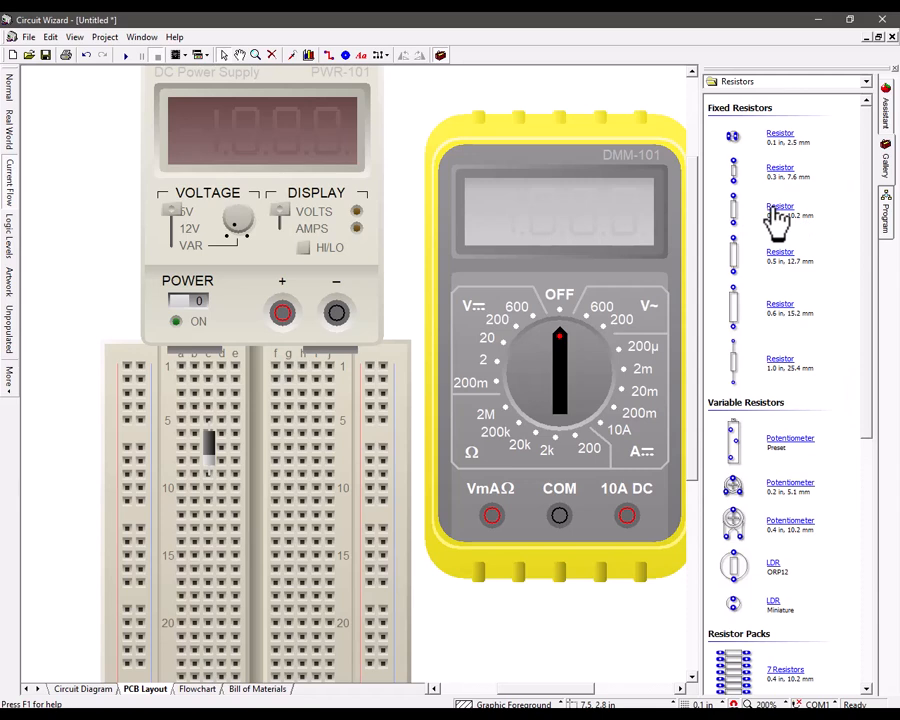
left_click_drag(777, 215, 304, 525)
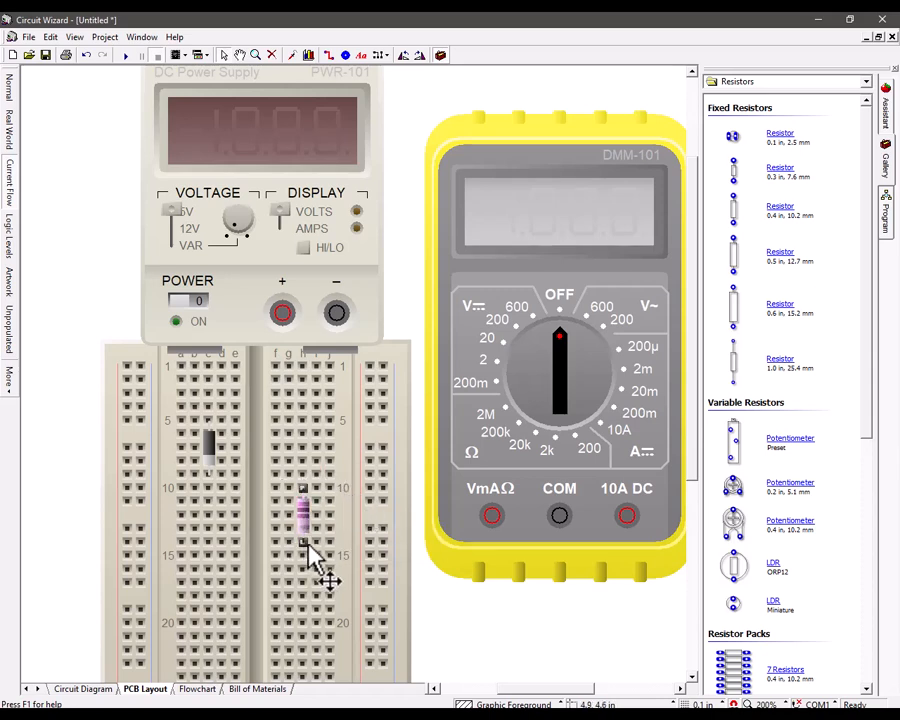
mouse_move(308, 547)
- Following the circuit diagram, wire breadboard hole a5 on the diode's anode row to the left-hand red power rail near row 9
left_click(96, 690)
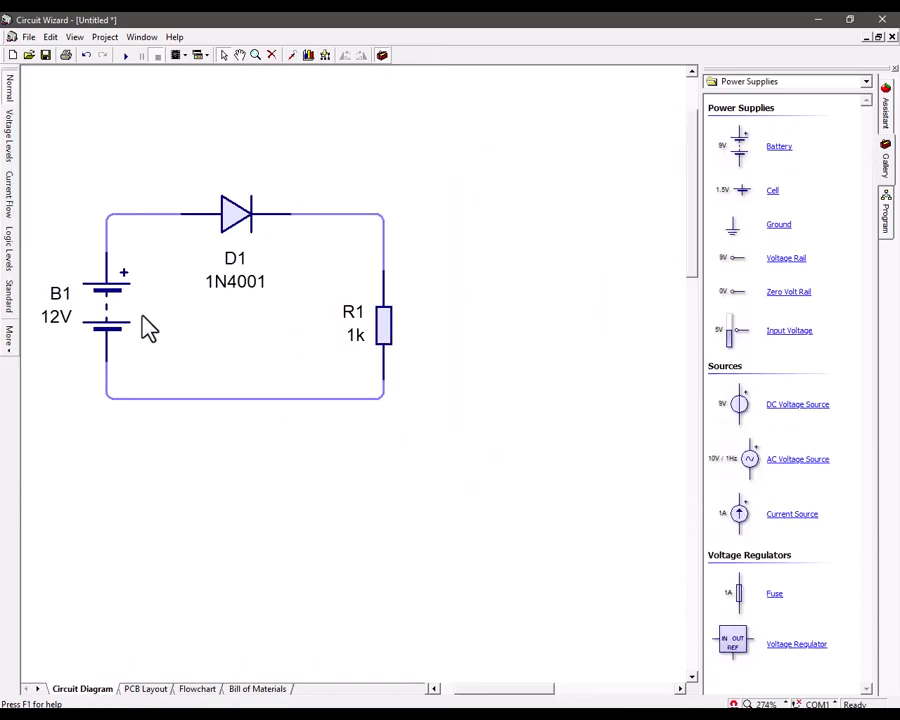
left_click(146, 690)
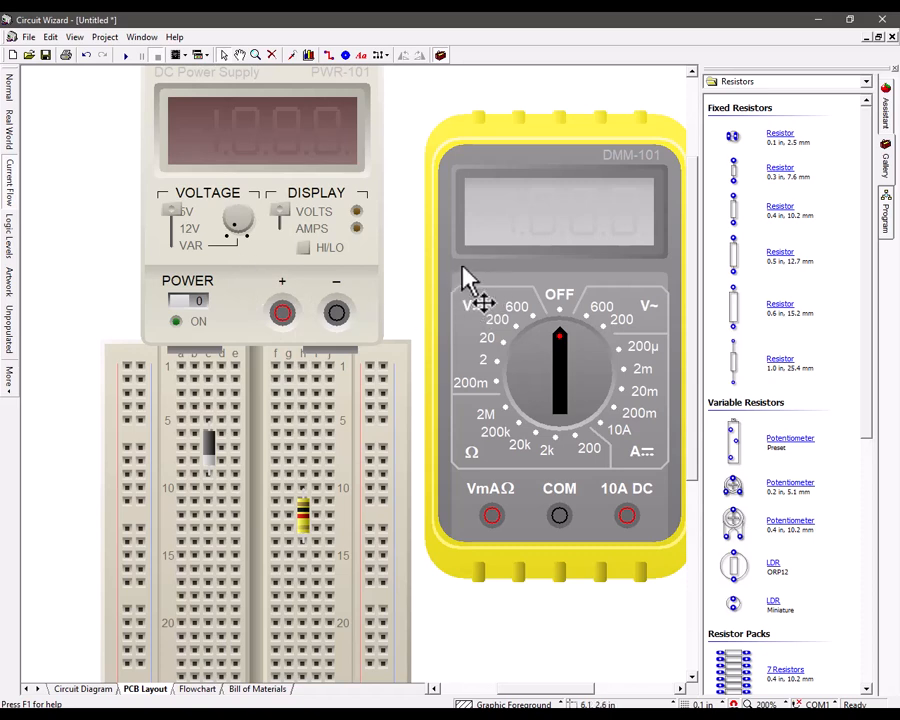
left_click(257, 58)
left_click_drag(92, 281, 431, 553)
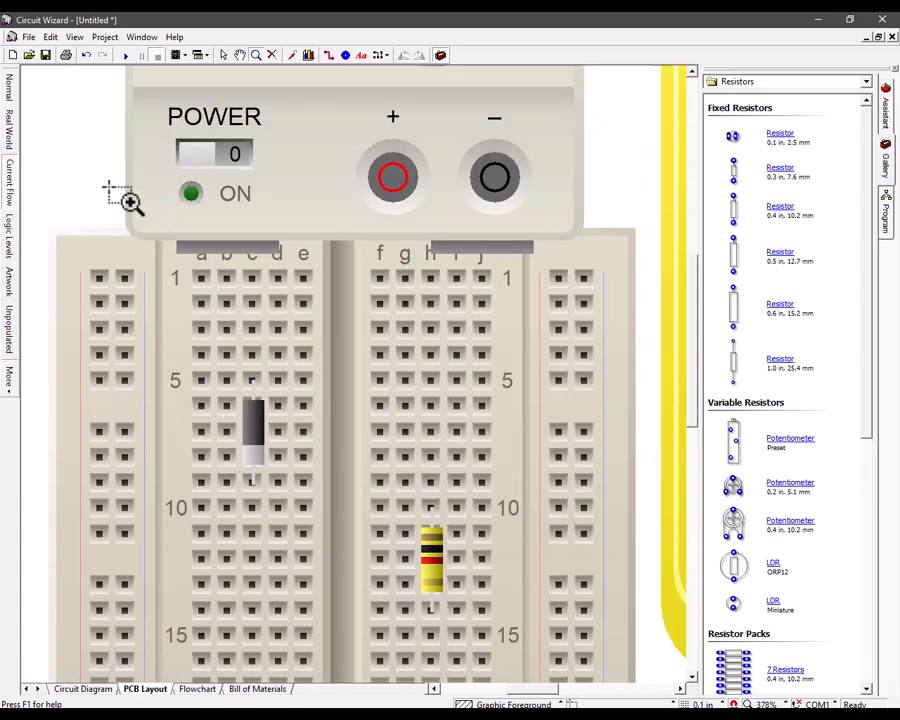
left_click(228, 66)
left_click_drag(255, 420, 252, 390)
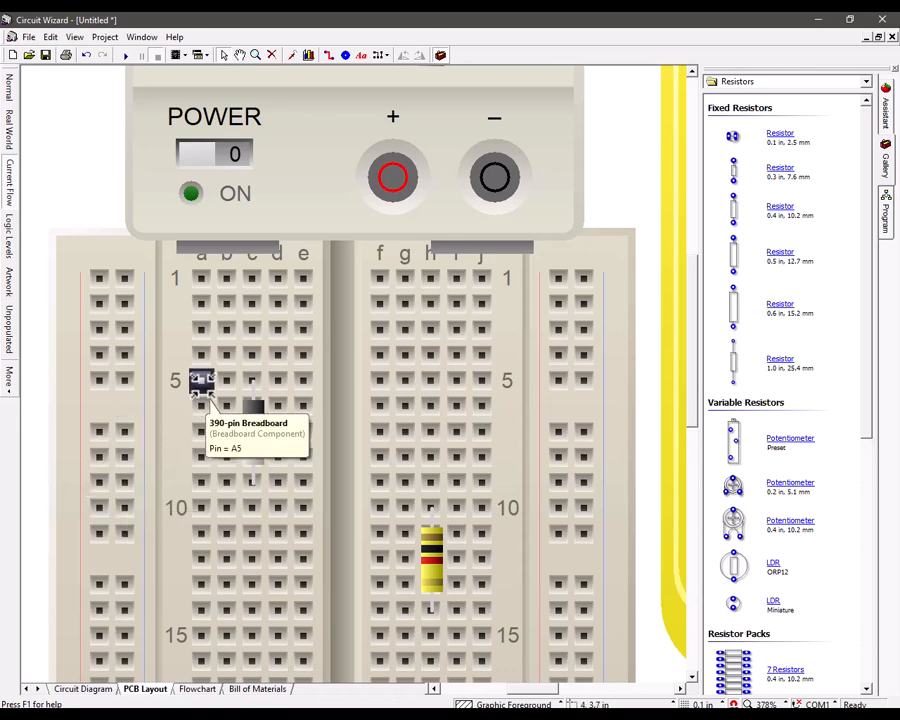
left_click_drag(201, 380, 100, 380)
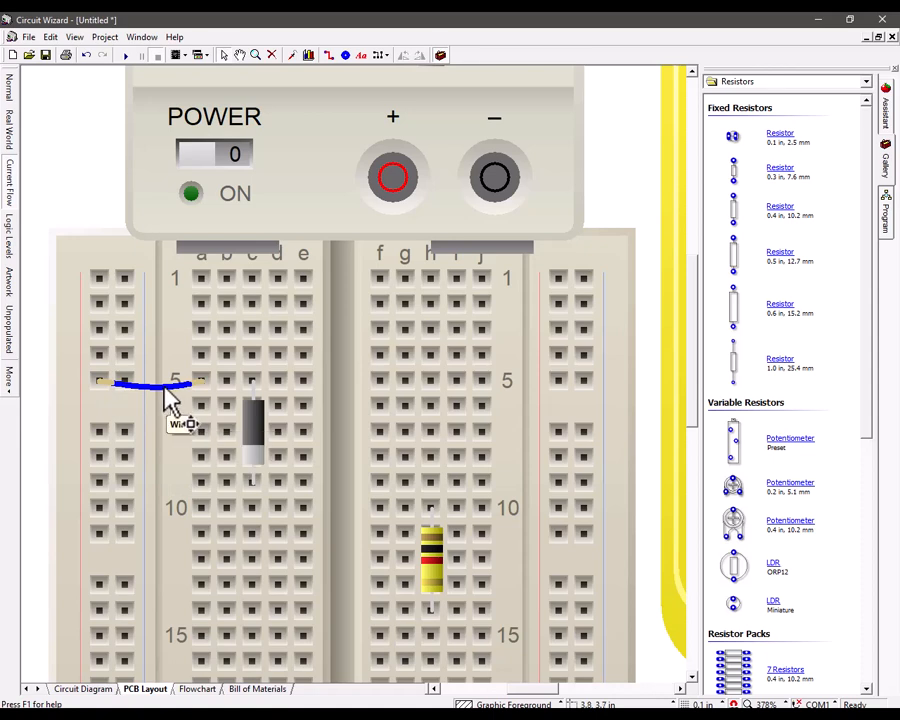
key("ctrl+z")
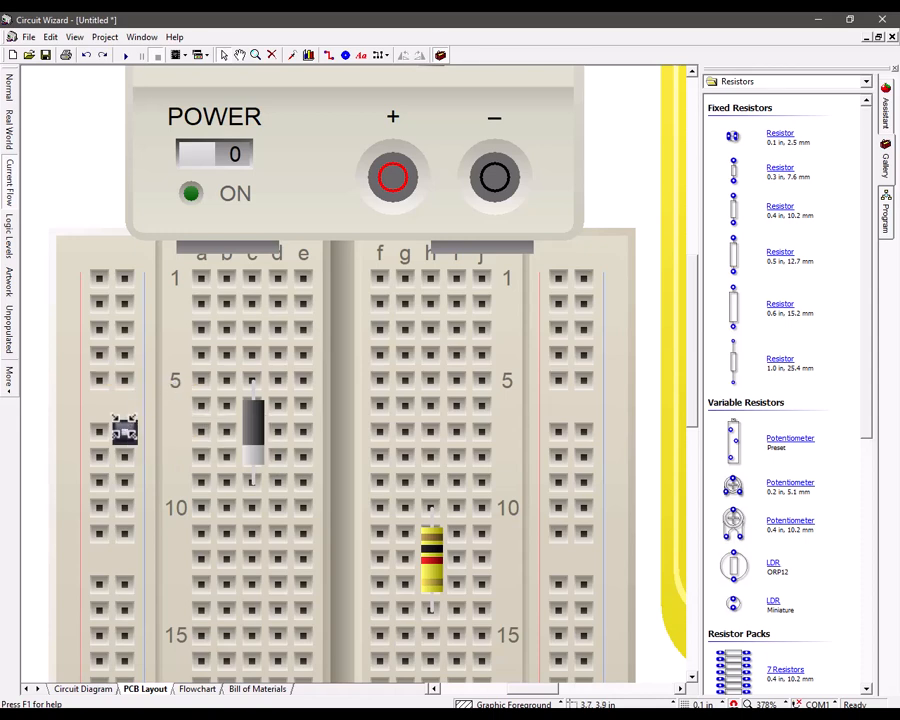
left_click_drag(101, 486, 198, 382)
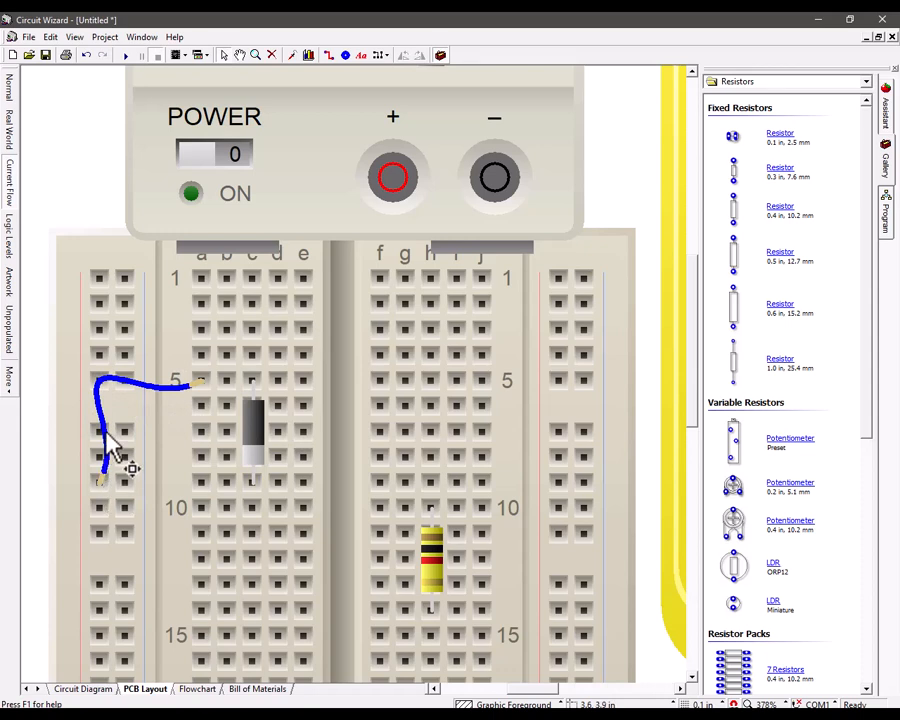
left_click(169, 389)
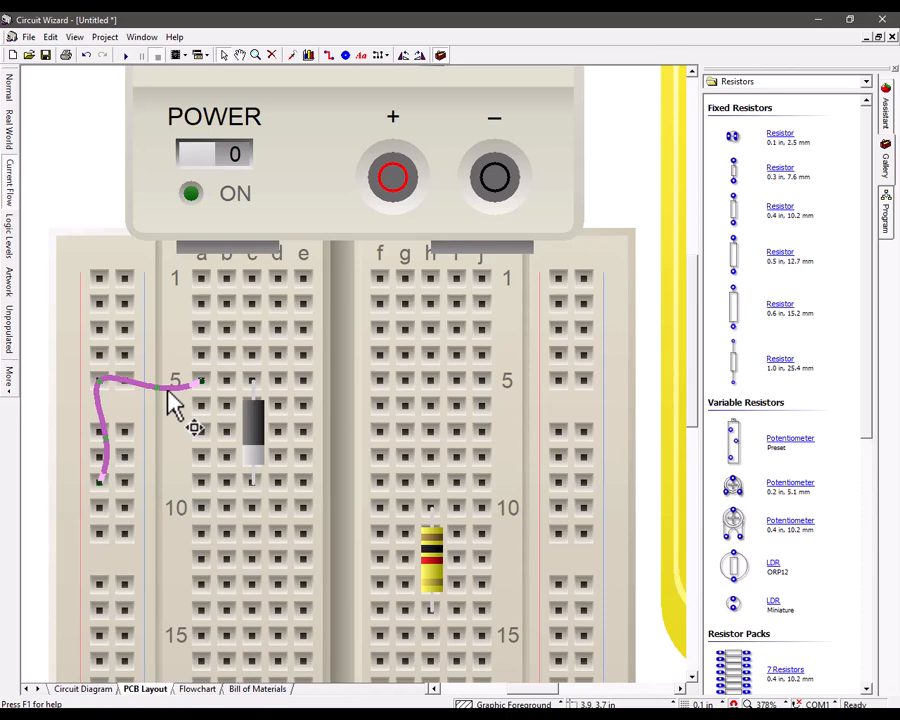
left_click(84, 200)
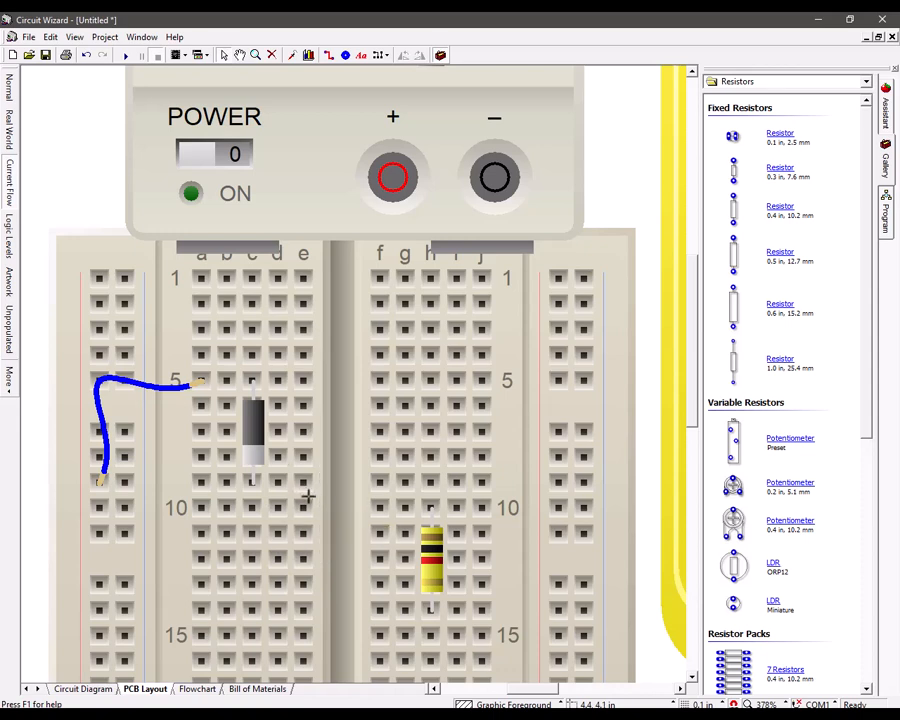
- Wire the diode's cathode row from e9 to f10, and the resistor's other end from j14 to the right-hand blue rail
left_click_drag(301, 505, 376, 508)
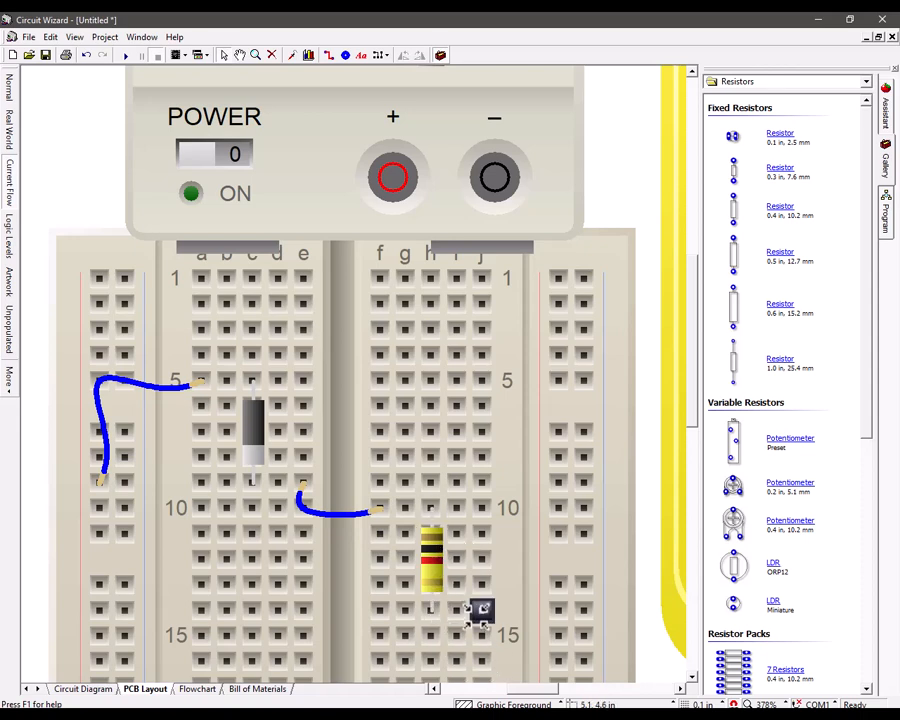
left_click_drag(497, 616, 585, 539)
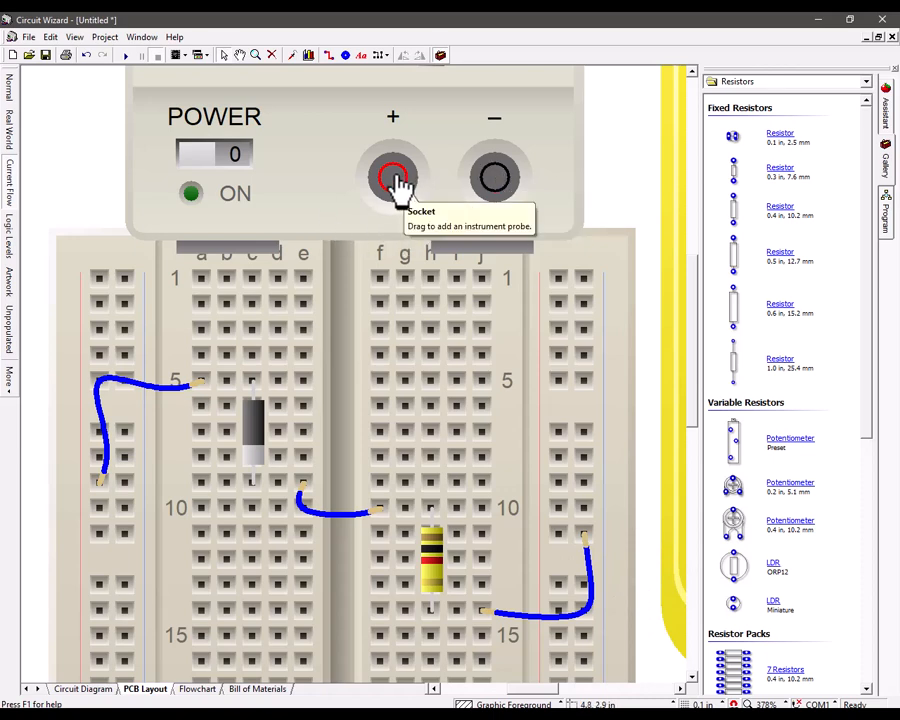
- Connect the power supply's positive probe to the first hole of the left-hand red rail and route its lead clear of the breadboard holes
left_click_drag(397, 183, 90, 268)
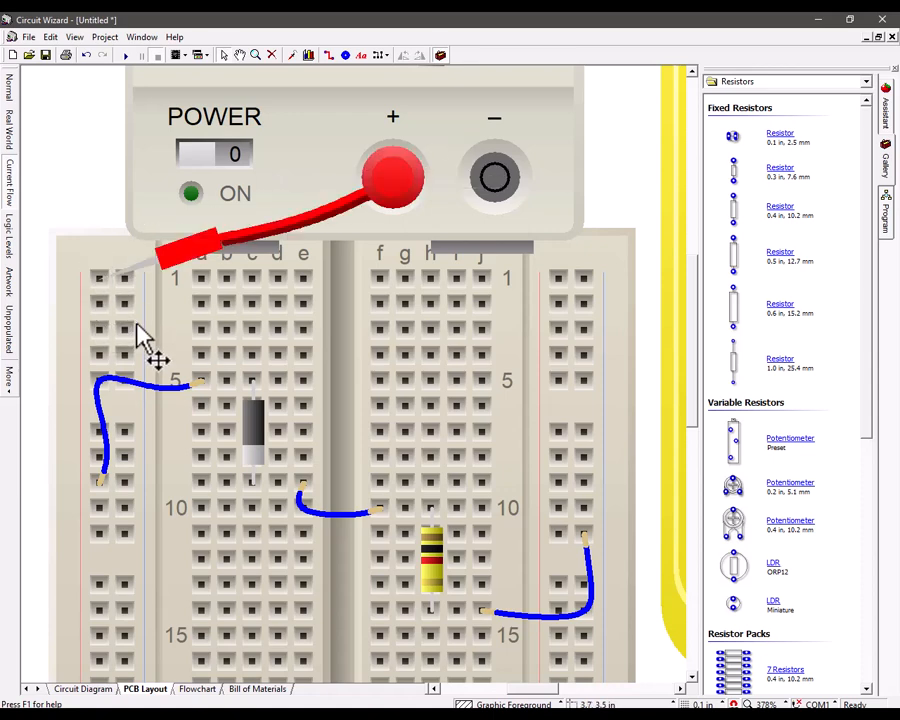
left_click(185, 248)
left_click_drag(185, 248, 100, 215)
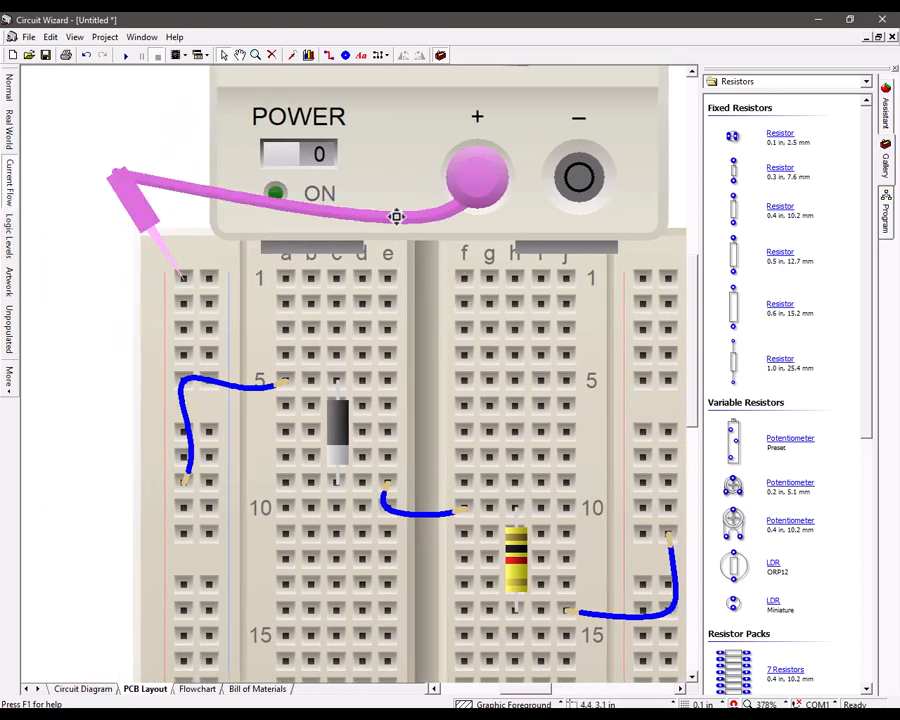
left_click_drag(395, 216, 283, 221)
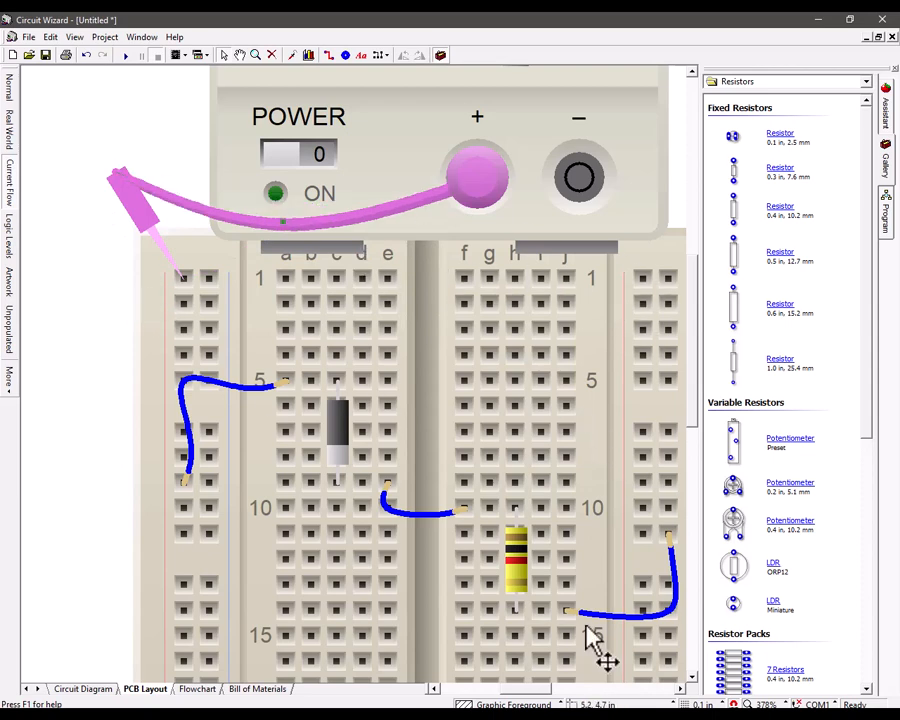
- Connect the power supply's negative probe to the second hole of the right-hand blue rail and swing the probe outward
left_click_drag(545, 697, 551, 695)
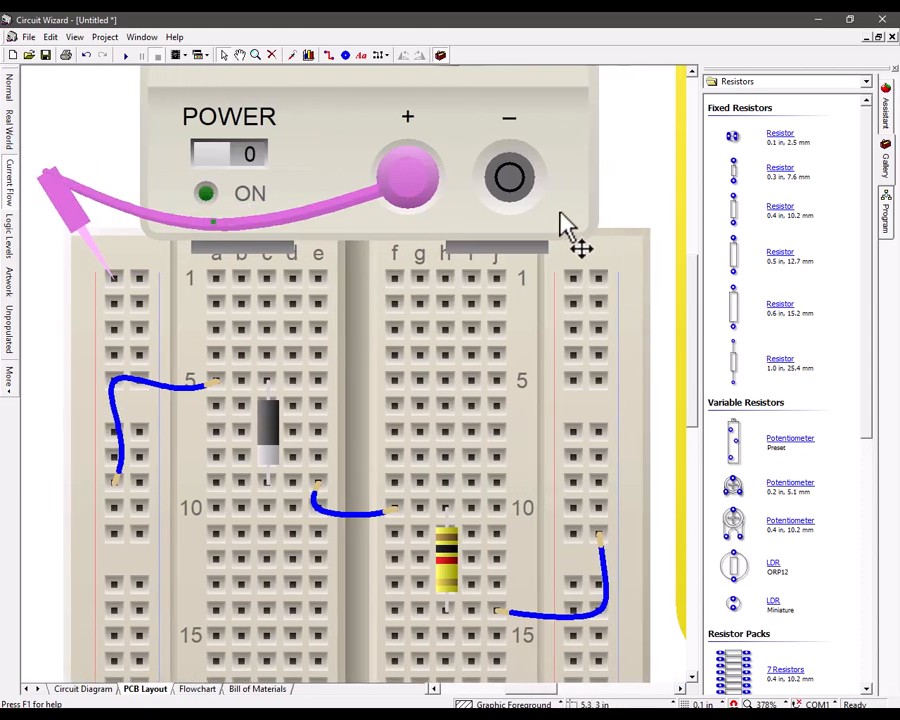
left_click_drag(515, 187, 603, 300)
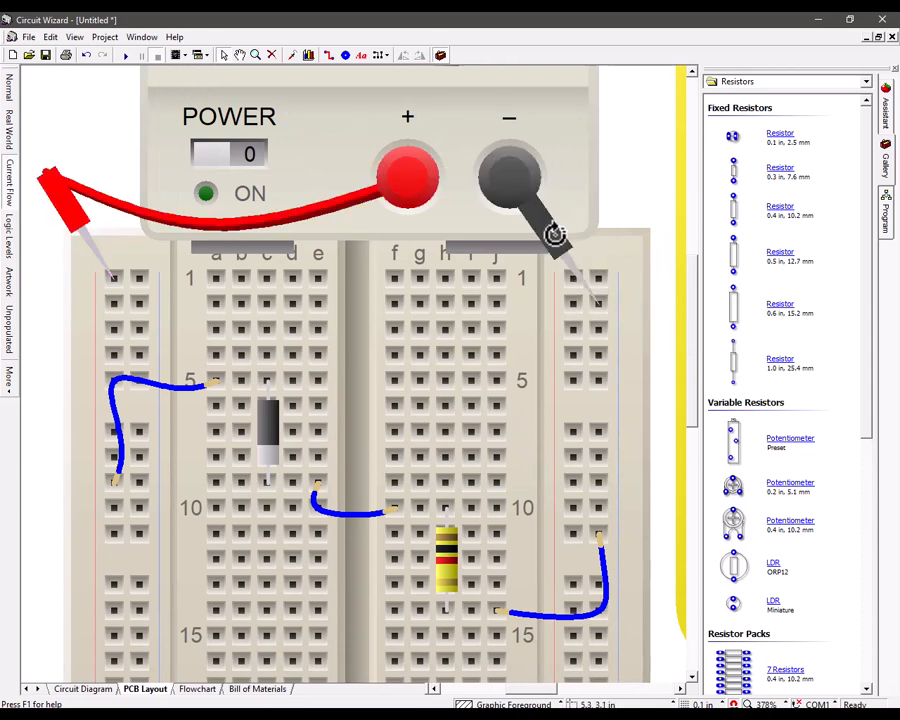
left_click_drag(613, 219, 661, 223)
left_click(644, 111)
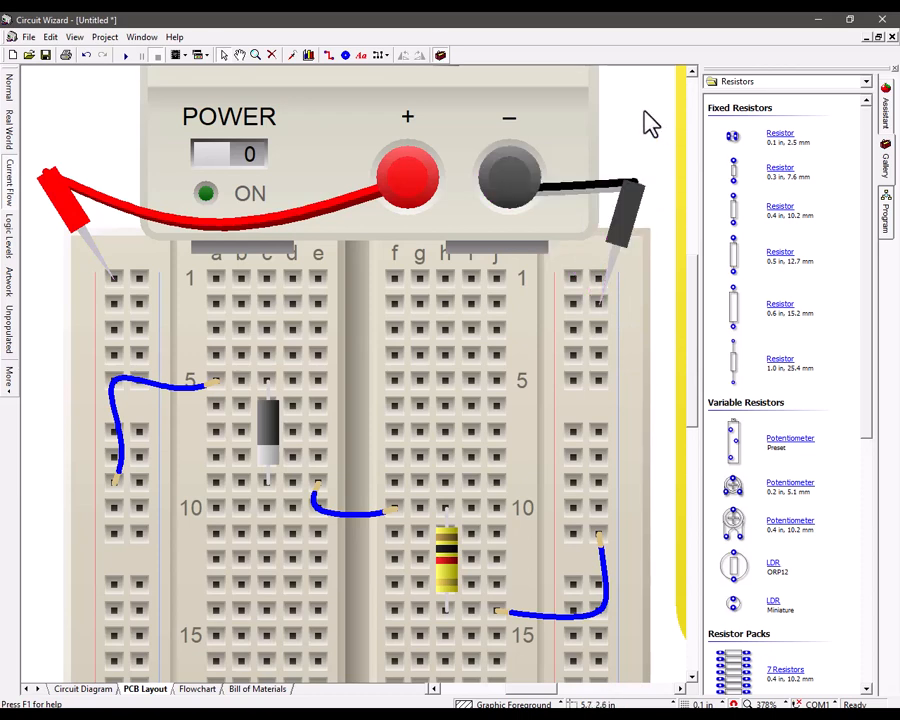
- Set the power supply's voltage selector to 12V and switch its power on
scroll(700, 352, "up", 5)
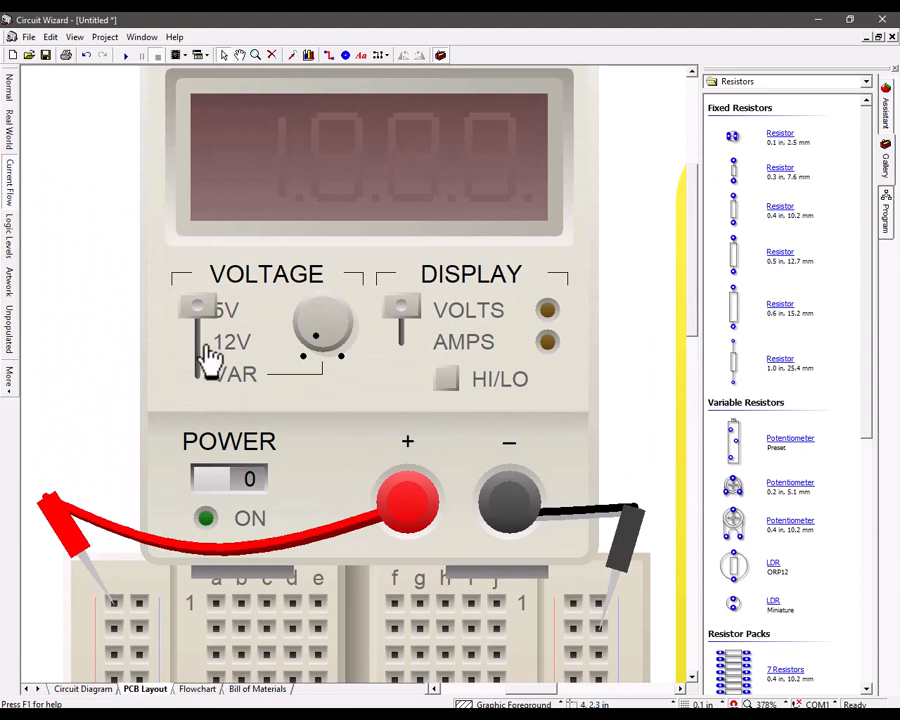
left_click(197, 344)
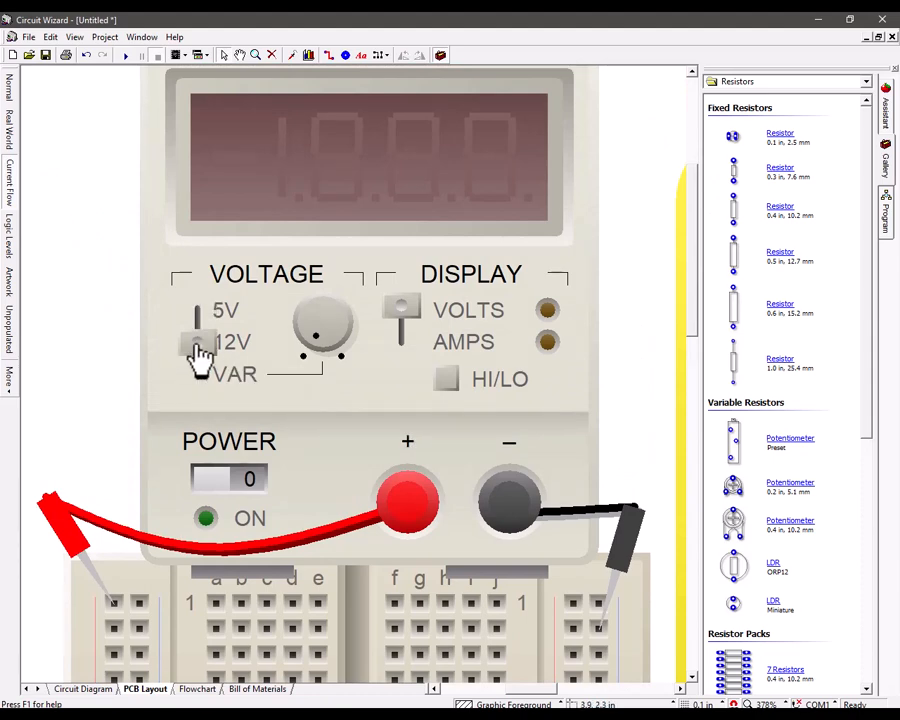
left_click(245, 483)
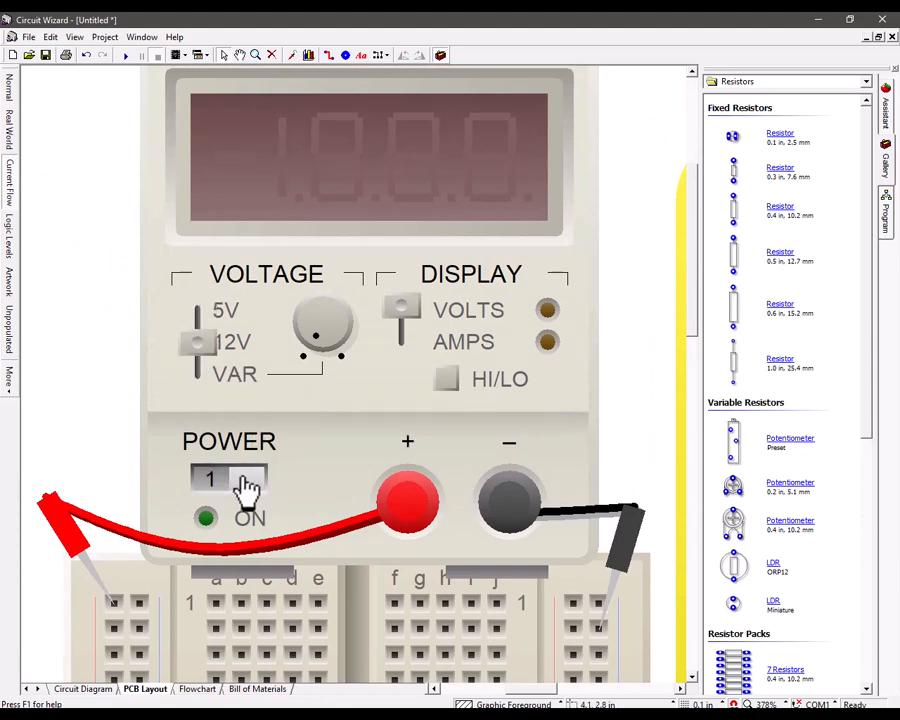
- Run the breadboard simulation, compare the wires in the Normal and Current Flow display styles, and stop it
left_click(125, 56)
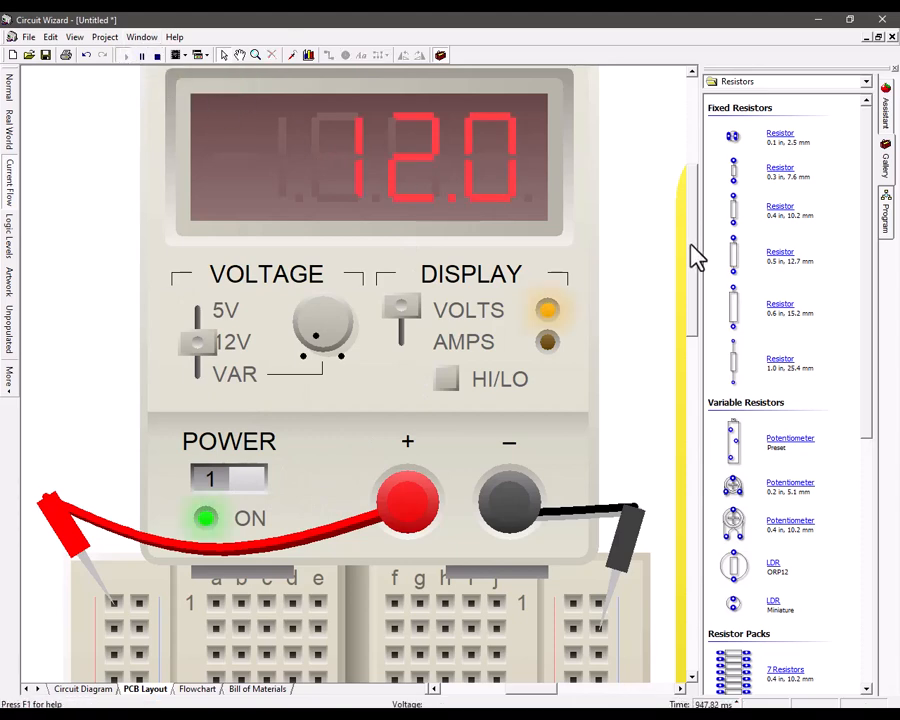
left_click_drag(690, 250, 694, 328)
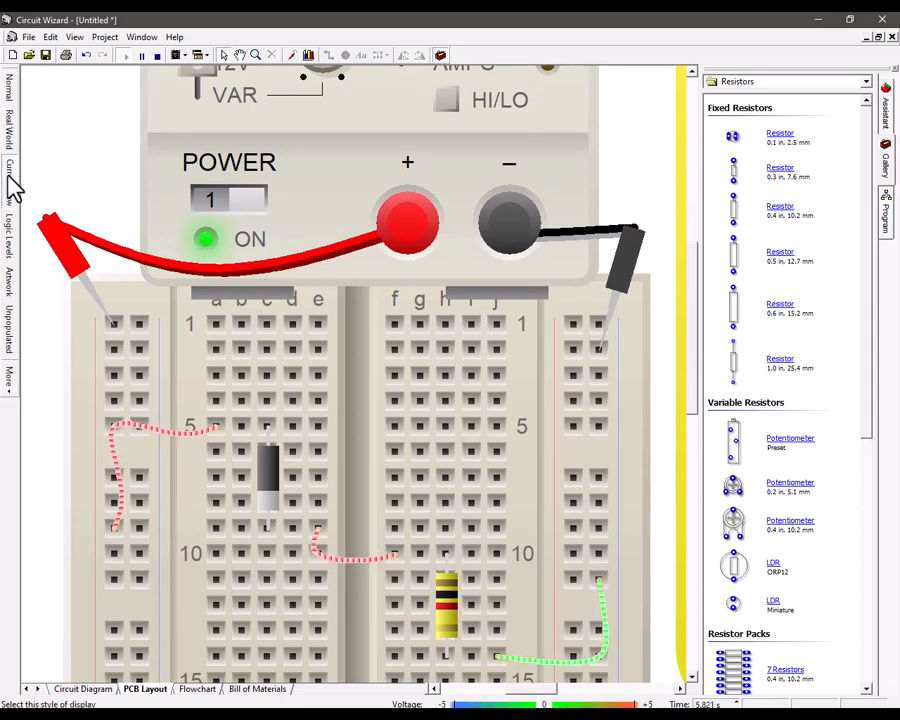
left_click(11, 98)
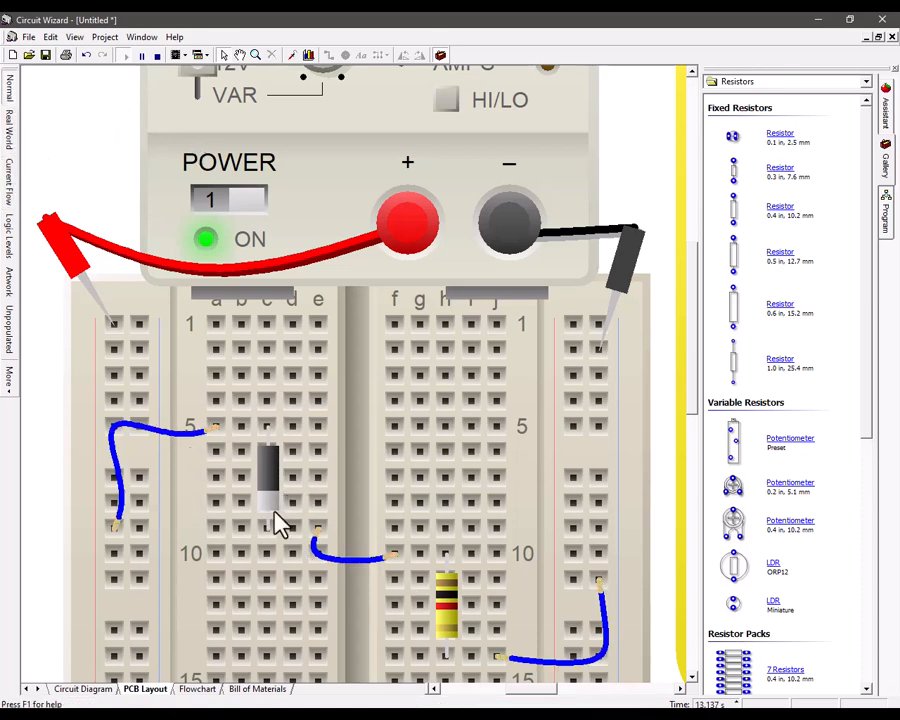
left_click(10, 193)
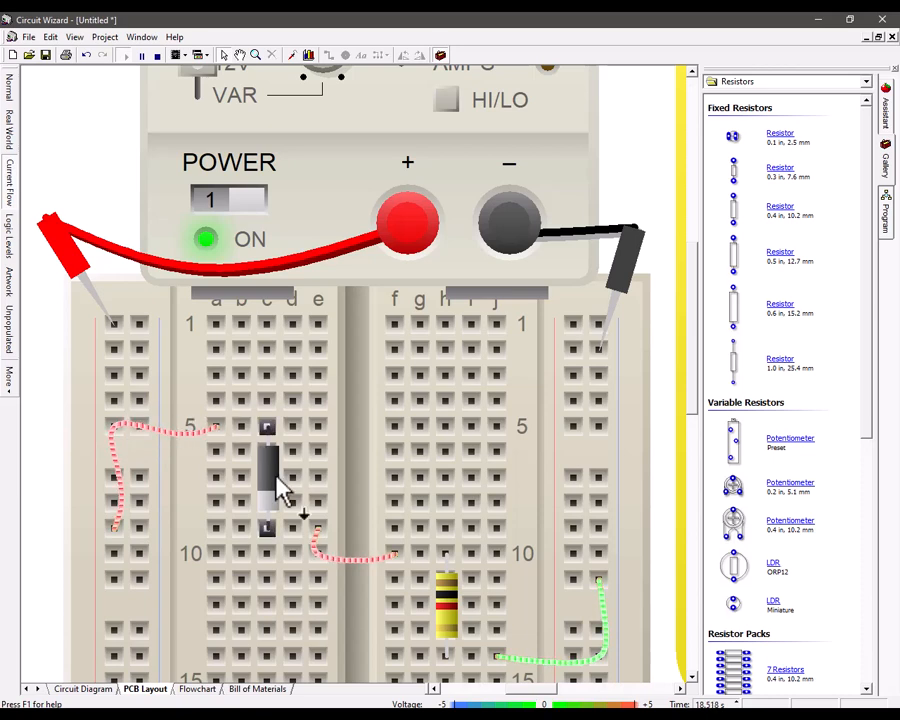
mouse_move(602, 580)
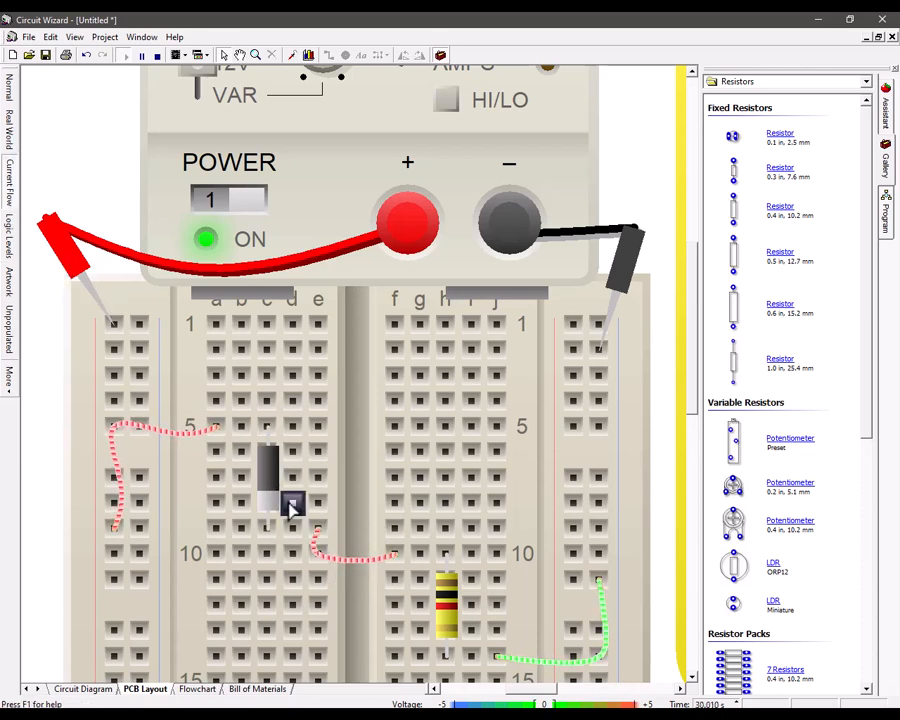
mouse_move(290, 505)
left_click(157, 56)
- Check the diode in the circuit diagram and return to the PCB layout
left_click(104, 688)
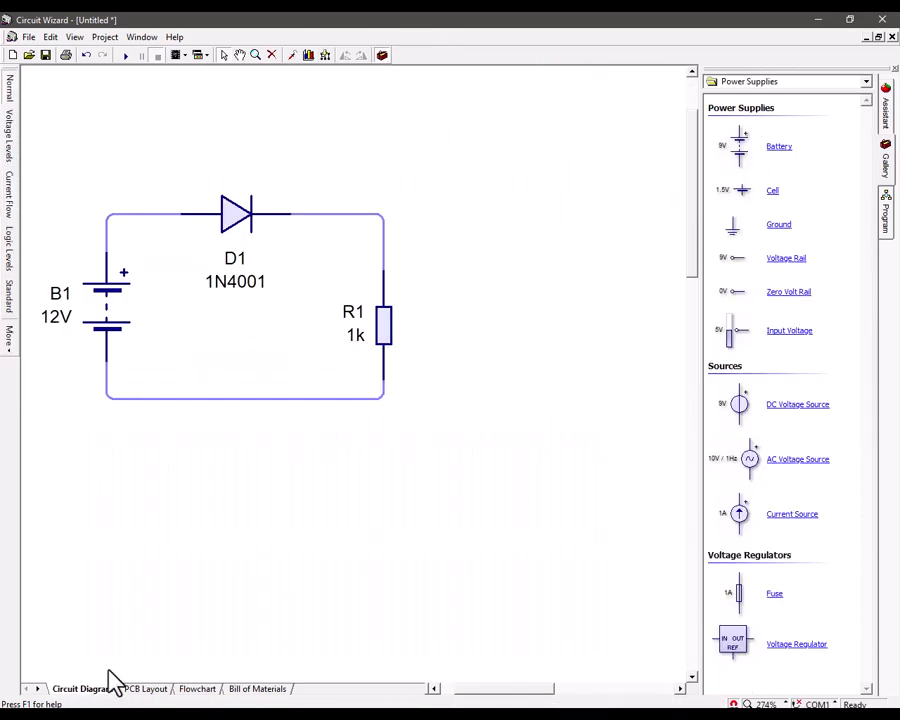
left_click(247, 212)
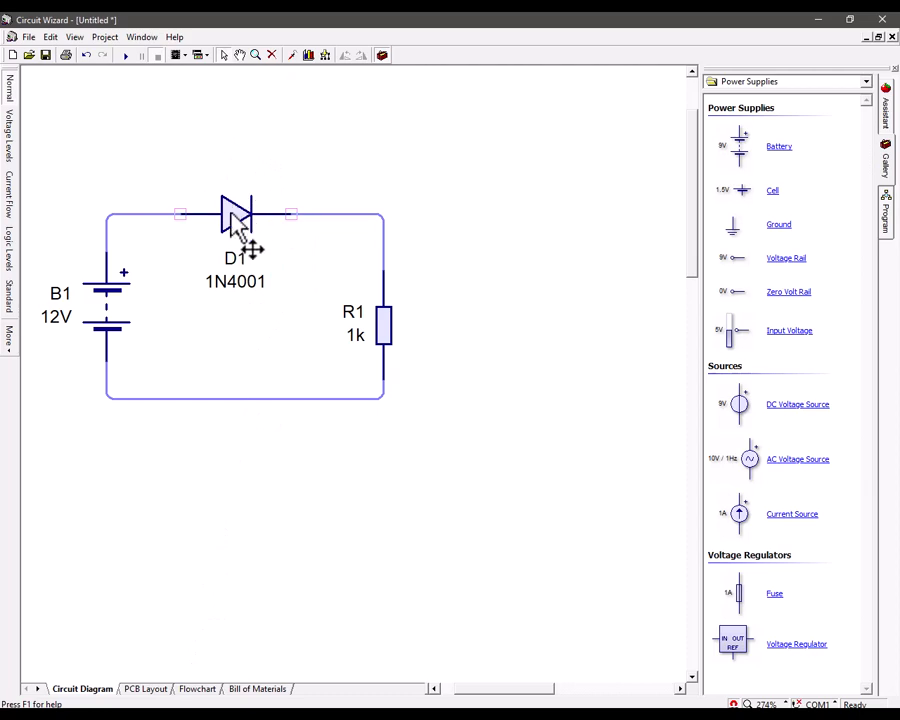
left_click(138, 689)
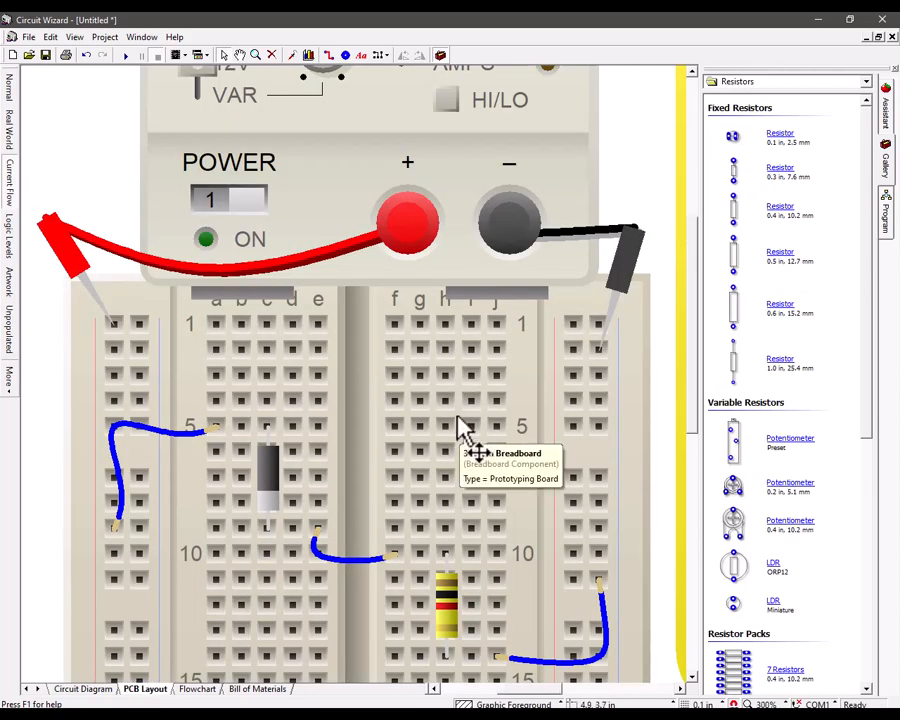
- Move the multimeter up beside the DC power supply, clear of the breadboard
scroll(462, 428, "down", 2)
scroll(462, 428, "down", 1)
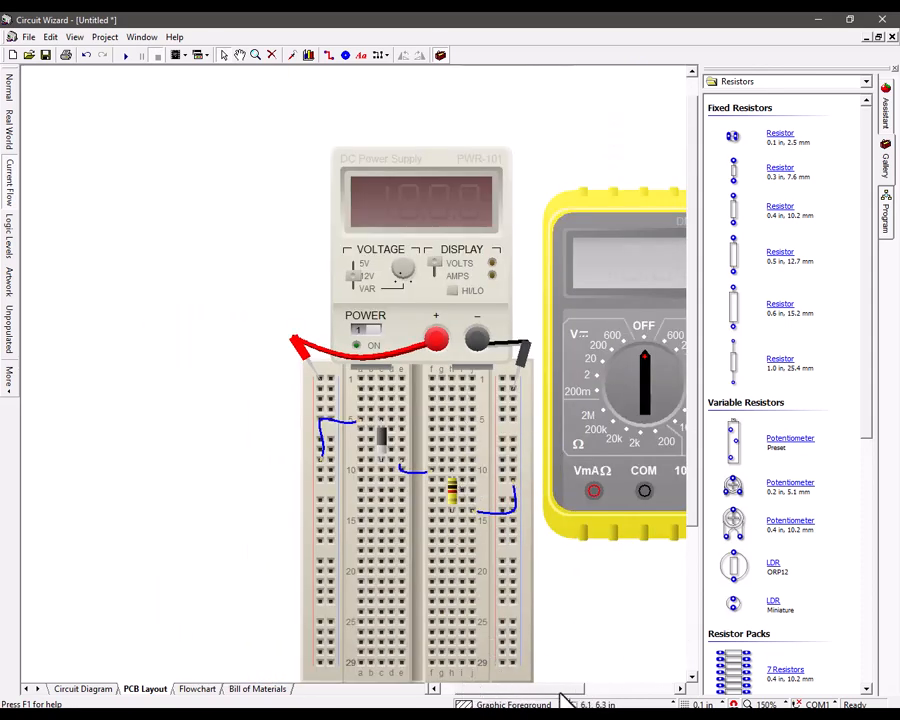
left_click_drag(565, 697, 588, 697)
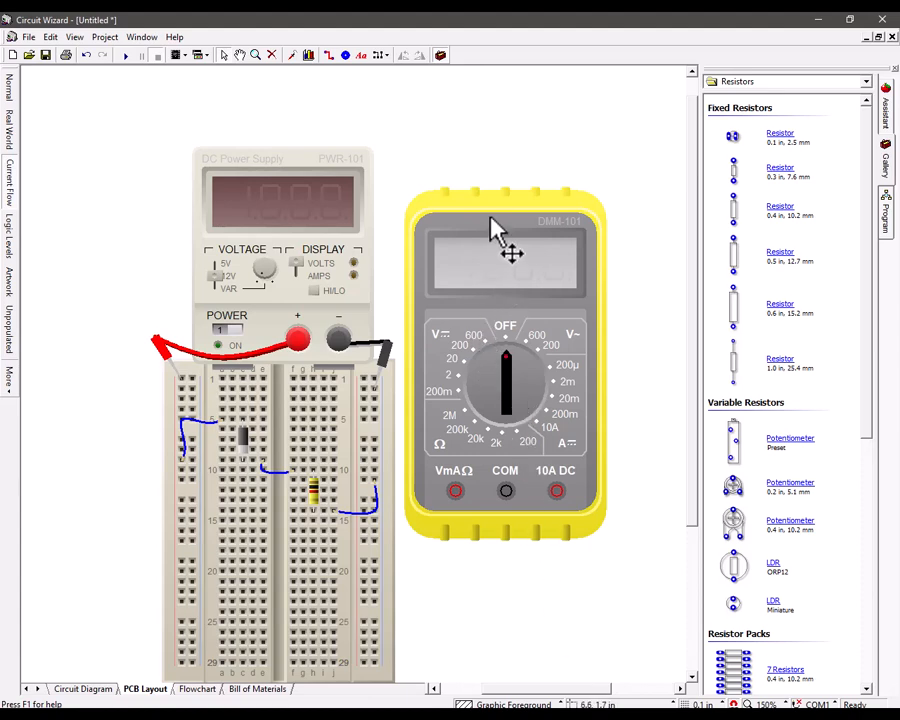
left_click_drag(497, 230, 509, 168)
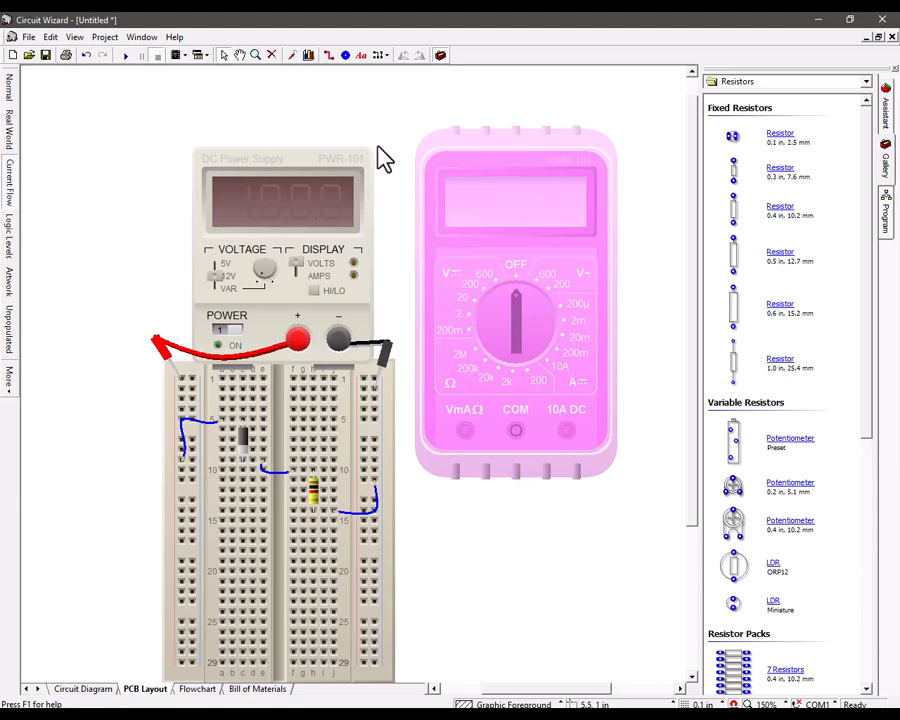
left_click(488, 530)
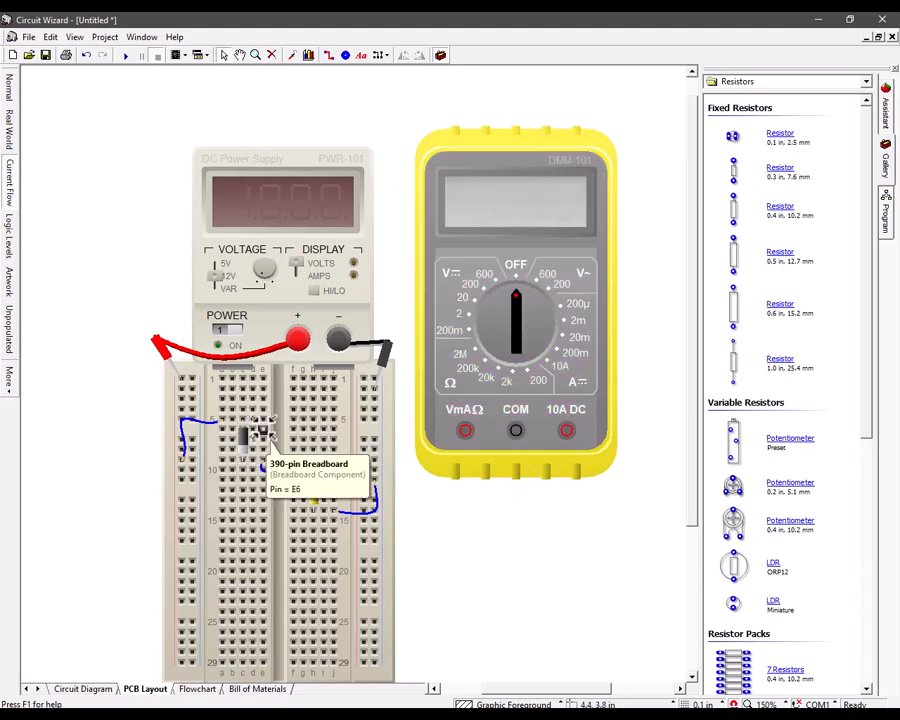
- Connect the multimeter across the diode, with the VmAΩ probe in hole e5 and the COM probe in hole d9
mouse_move(468, 430)
left_mouse_down()
mouse_move(430, 438)
mouse_move(275, 421)
left_mouse_up()
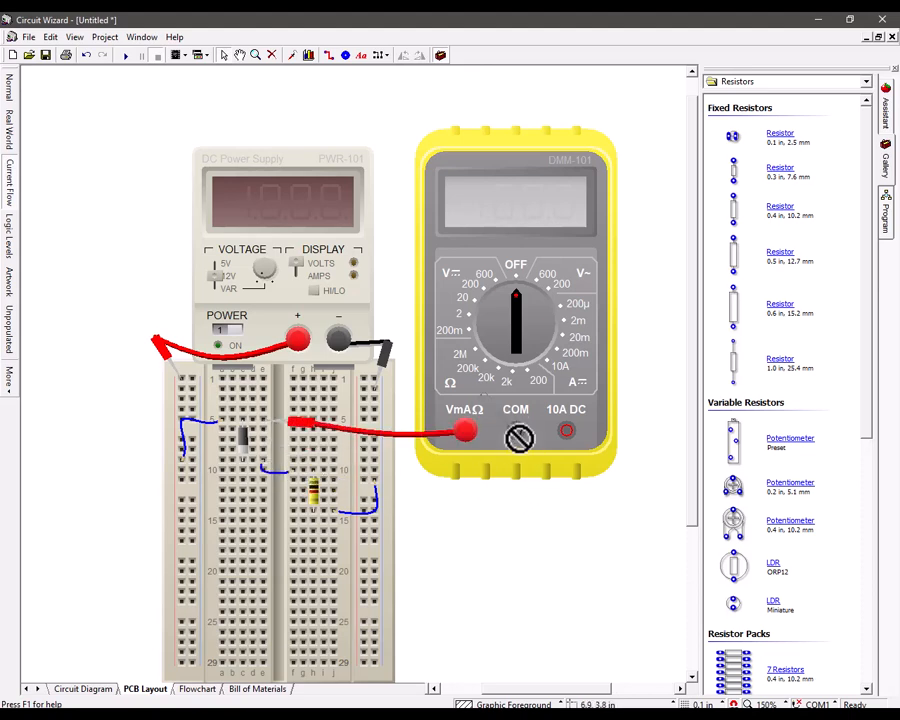
left_click_drag(519, 437, 252, 494)
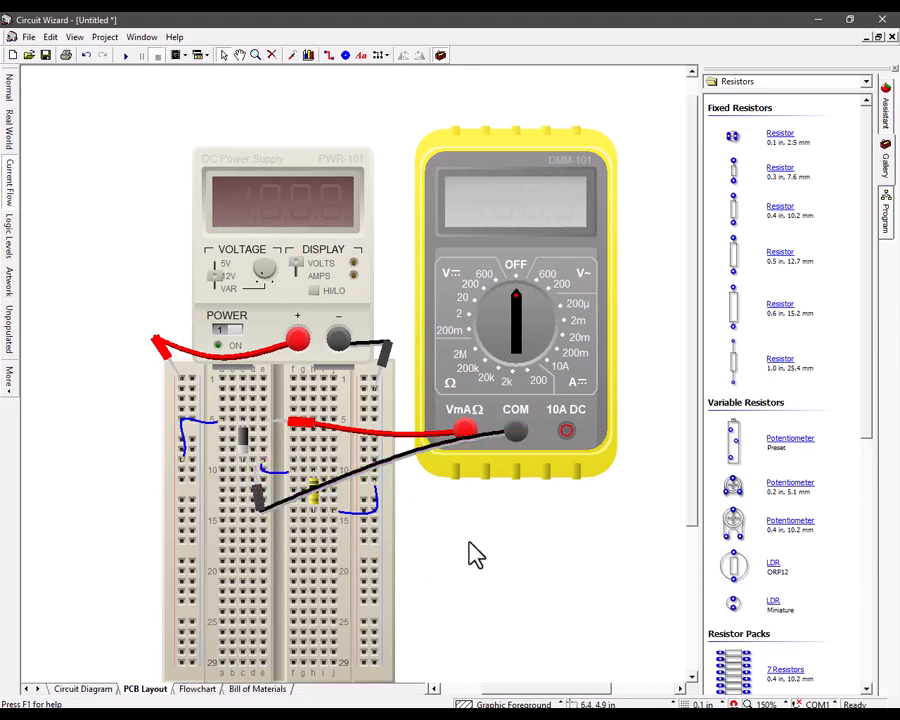
- Set the multimeter's dial to the 20 V DC range, keeping both instruments and the diode circuit in view
scroll(294, 452, "up", 2)
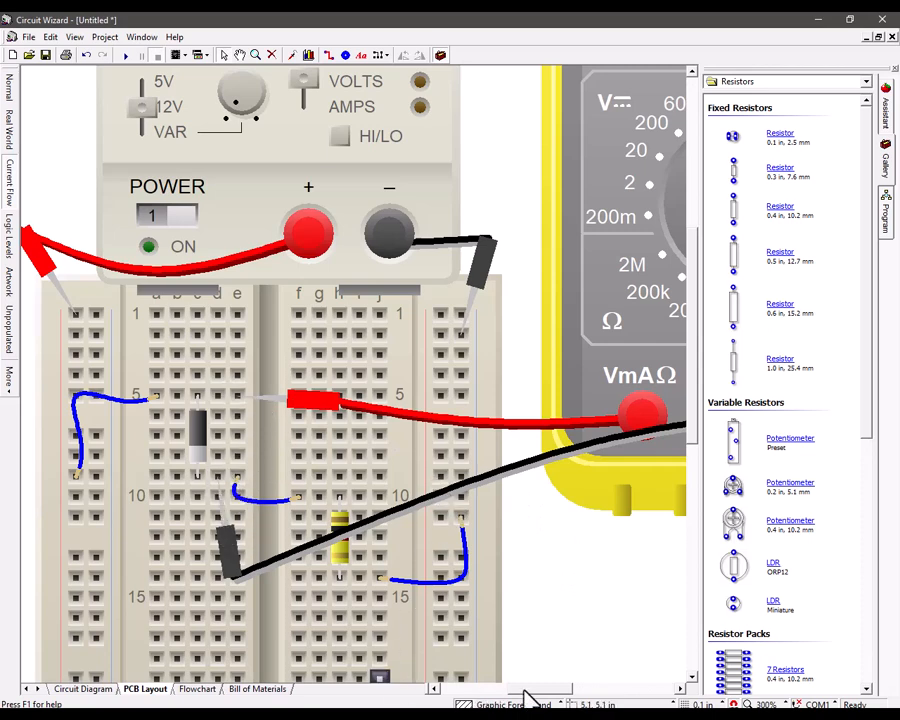
left_click_drag(524, 693, 545, 697)
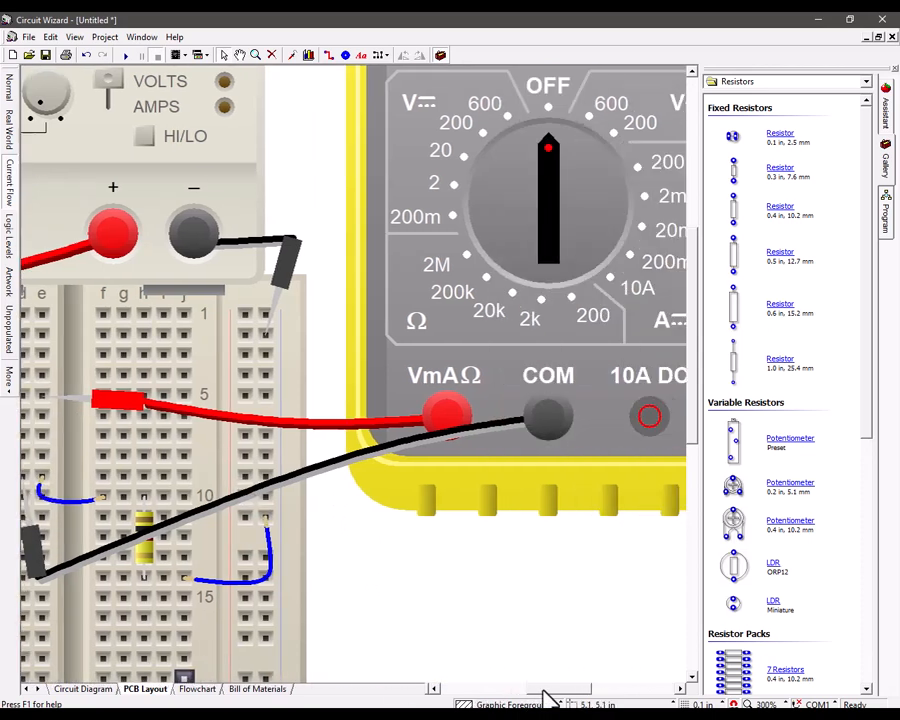
left_click(468, 170)
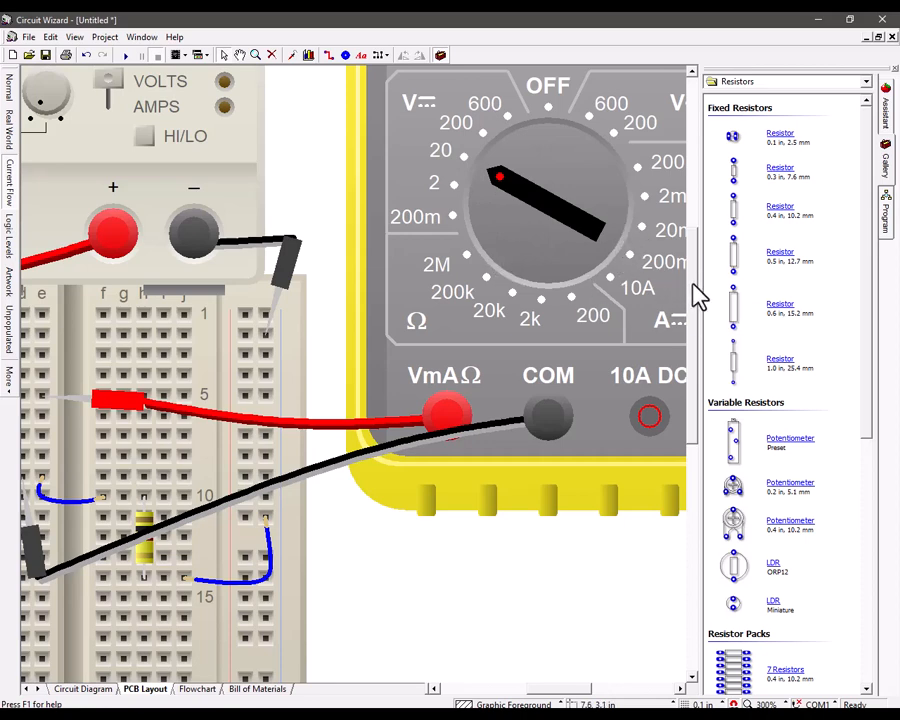
scroll(694, 292, "up", 2)
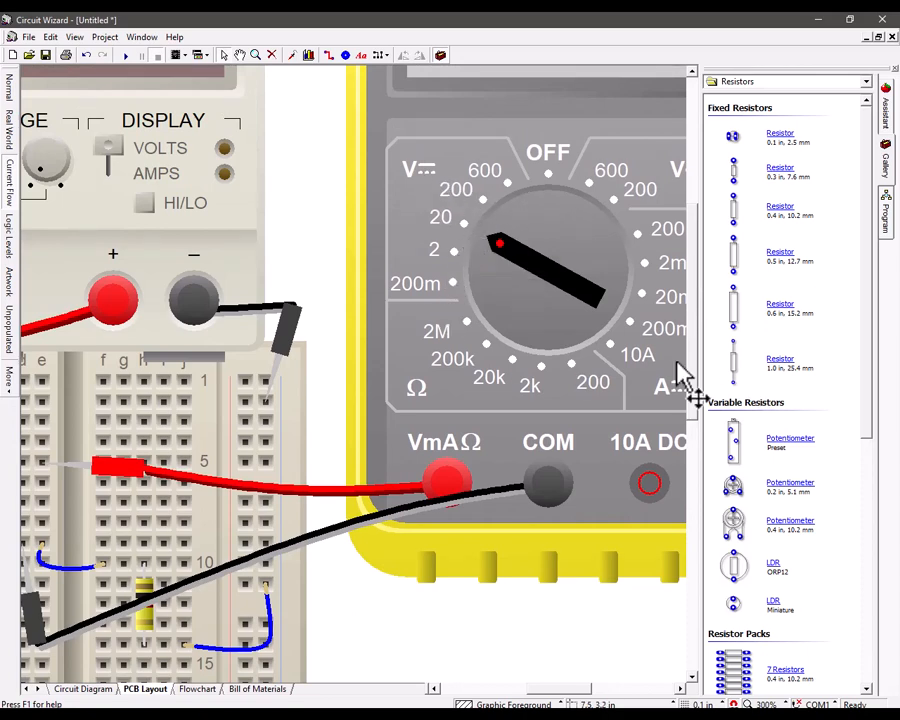
scroll(677, 364, "up", 1)
scroll(678, 372, "down", 1)
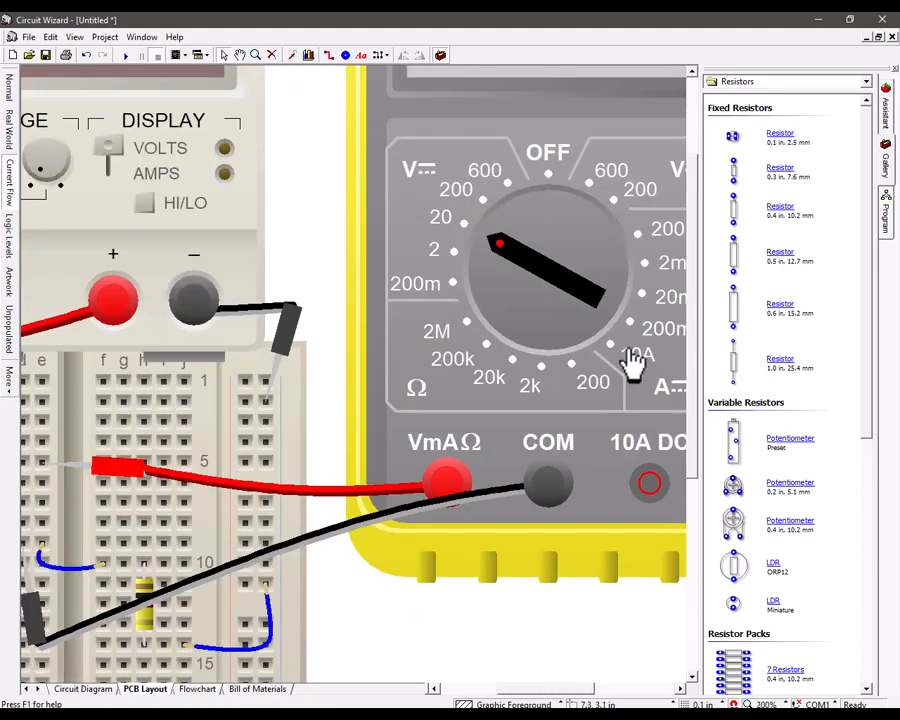
scroll(630, 356, "down", 1)
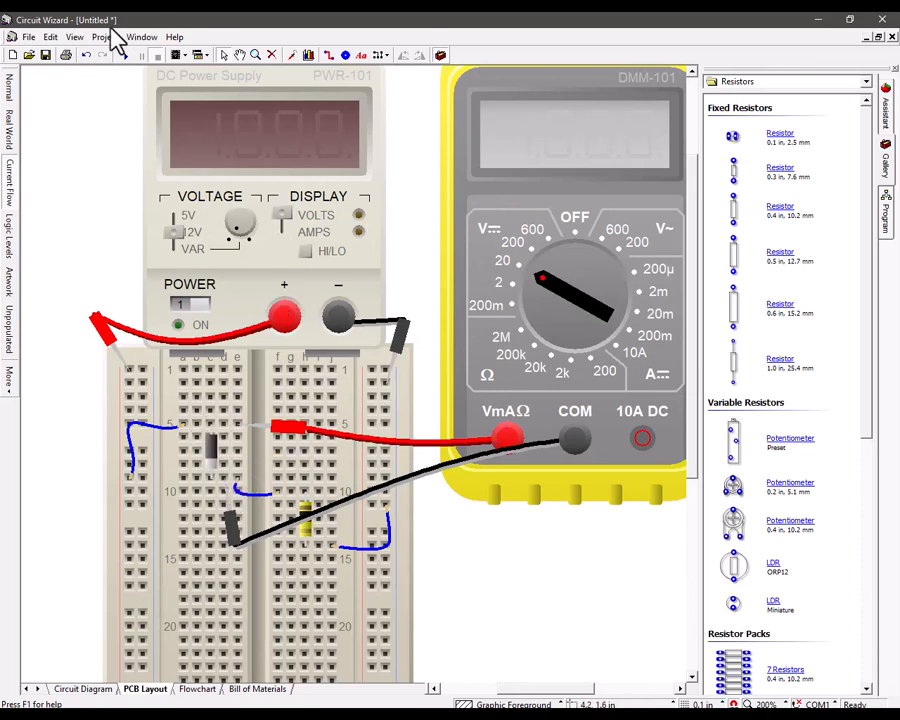
- Simulate the breadboard to measure the voltage across the diode, check its part in the circuit diagram, and return to the PCB layout
left_click(126, 56)
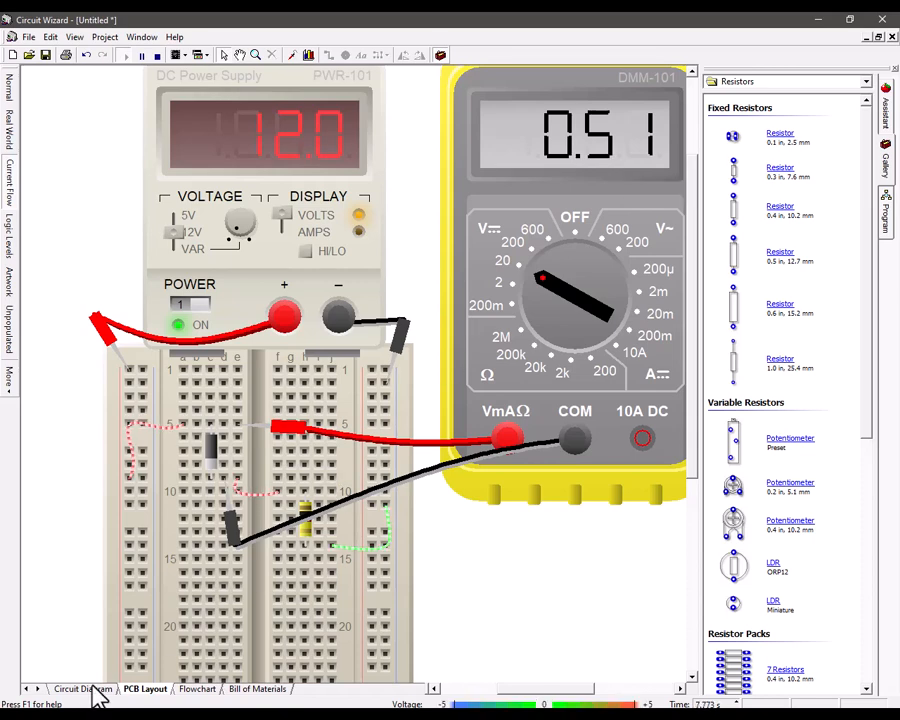
left_click(97, 690)
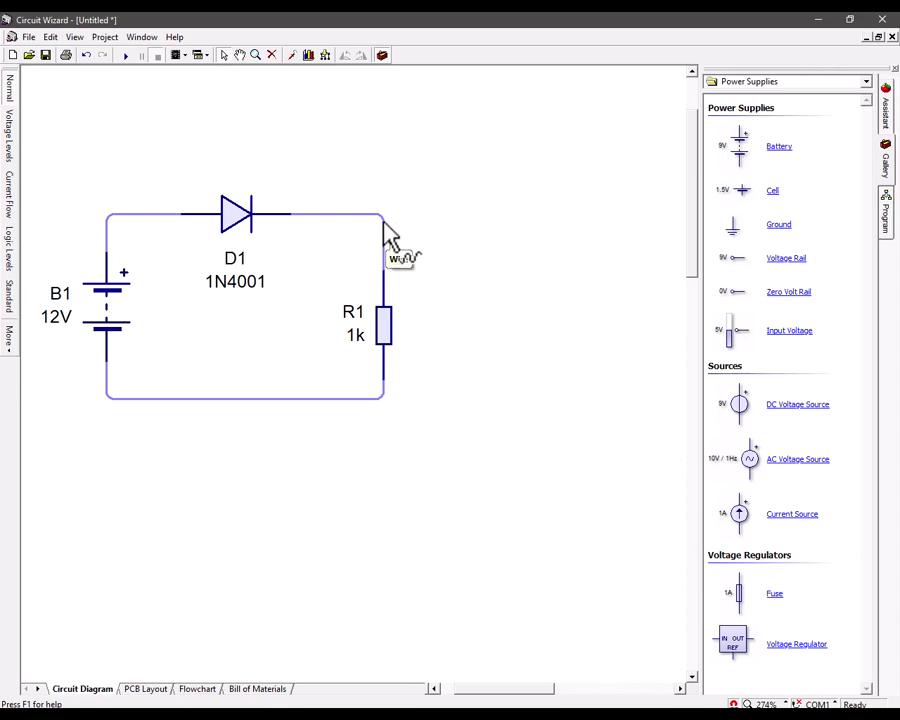
left_click(248, 226)
left_click(146, 689)
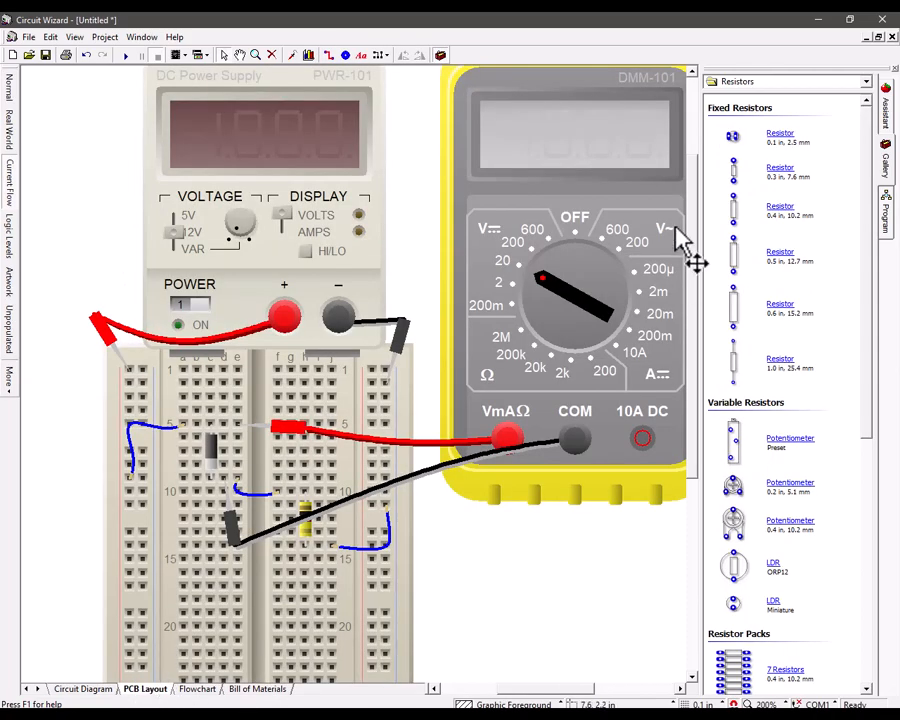
- Rerun the simulation, inspect the breadboard diode's model and current, and stop it
left_click(125, 57)
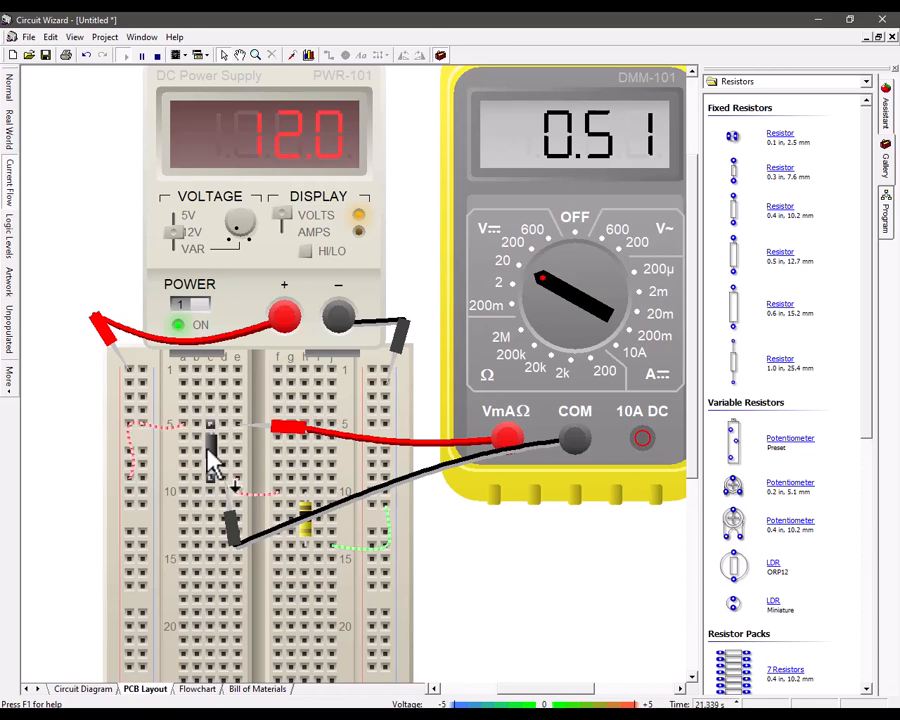
mouse_move(214, 458)
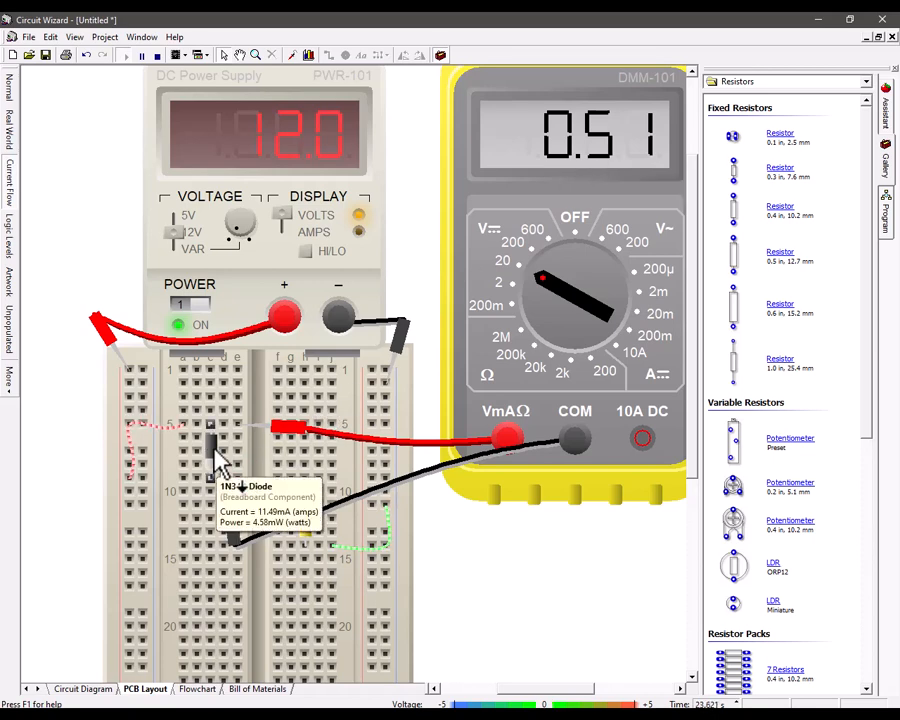
left_click(160, 55)
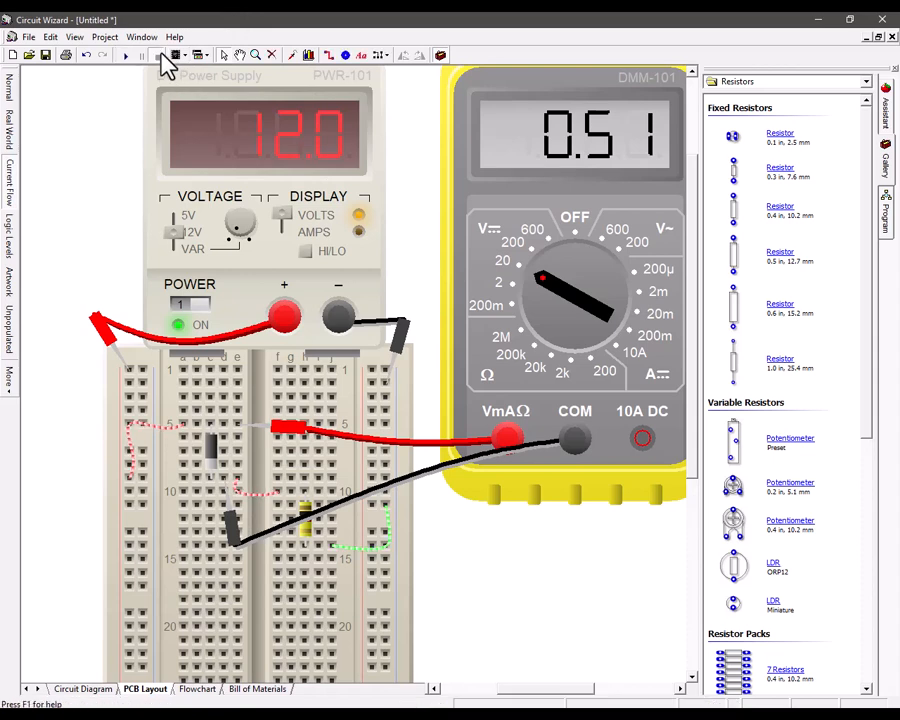
- Change the breadboard diode's model to 1N4001
double_click(214, 458)
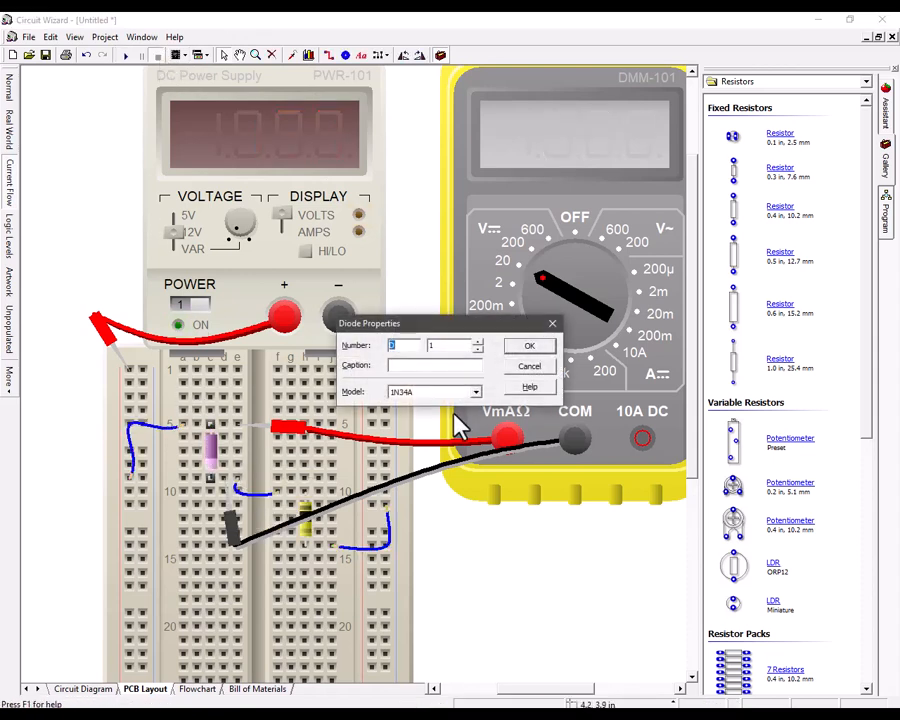
left_click(476, 392)
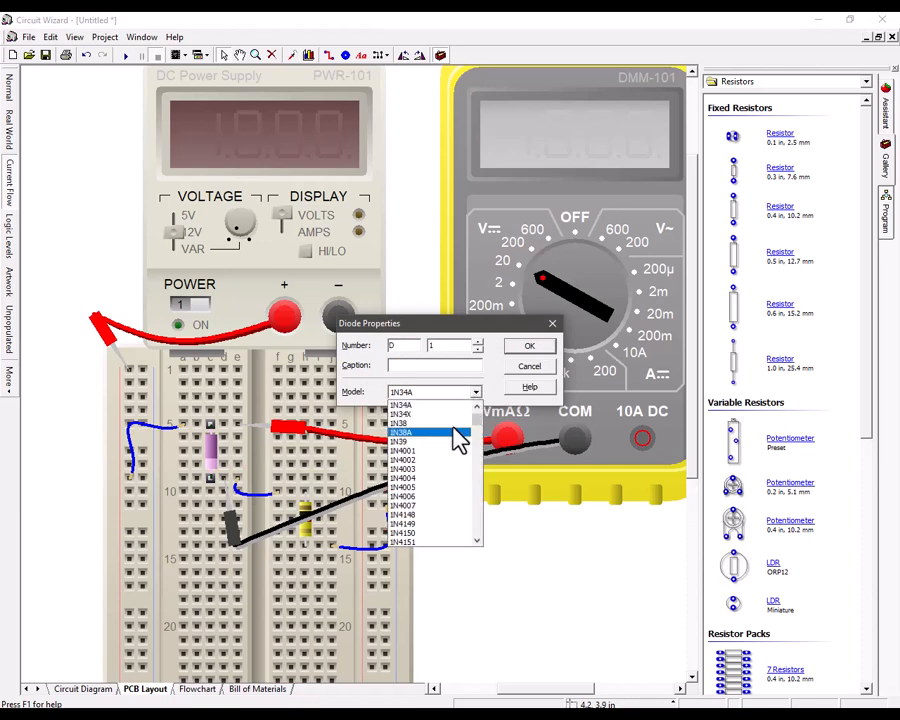
left_click(430, 451)
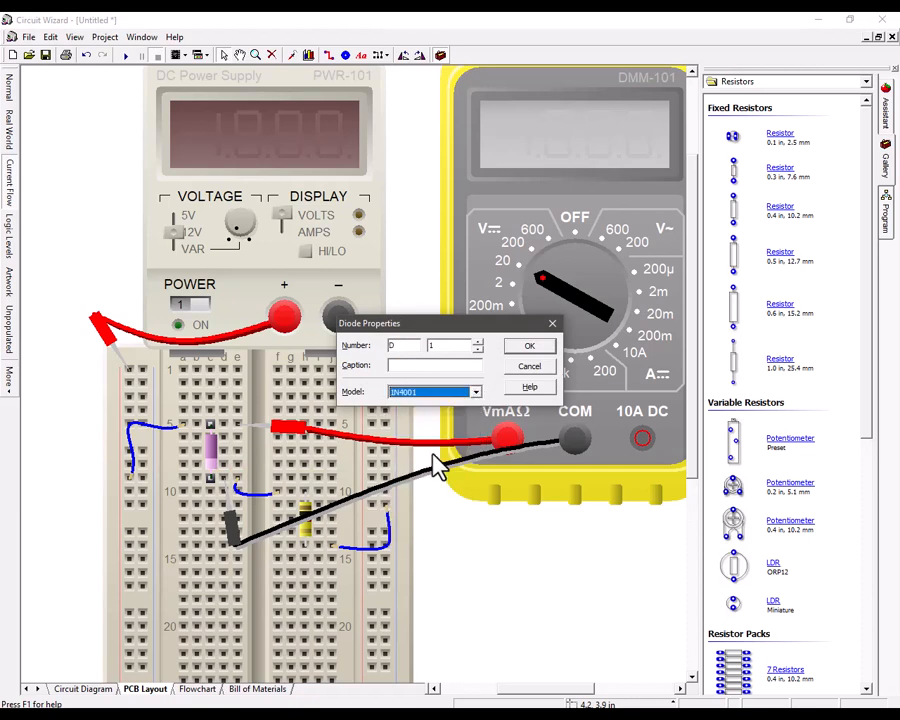
left_click(541, 350)
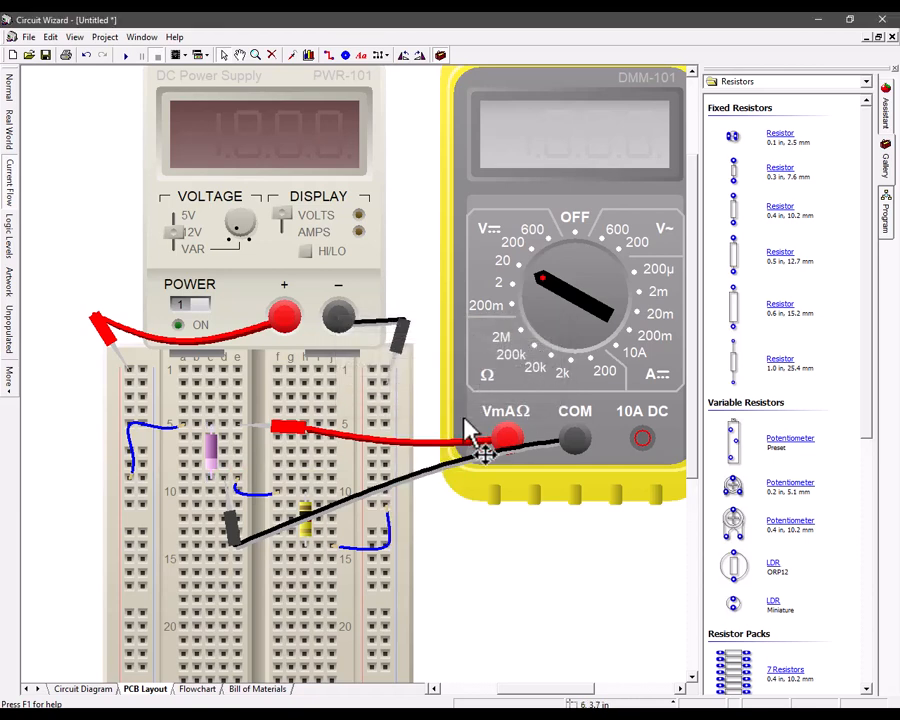
- Simulate the circuit with the 1N4001 to measure the diode's voltage drop, and stop the simulation
left_click(125, 60)
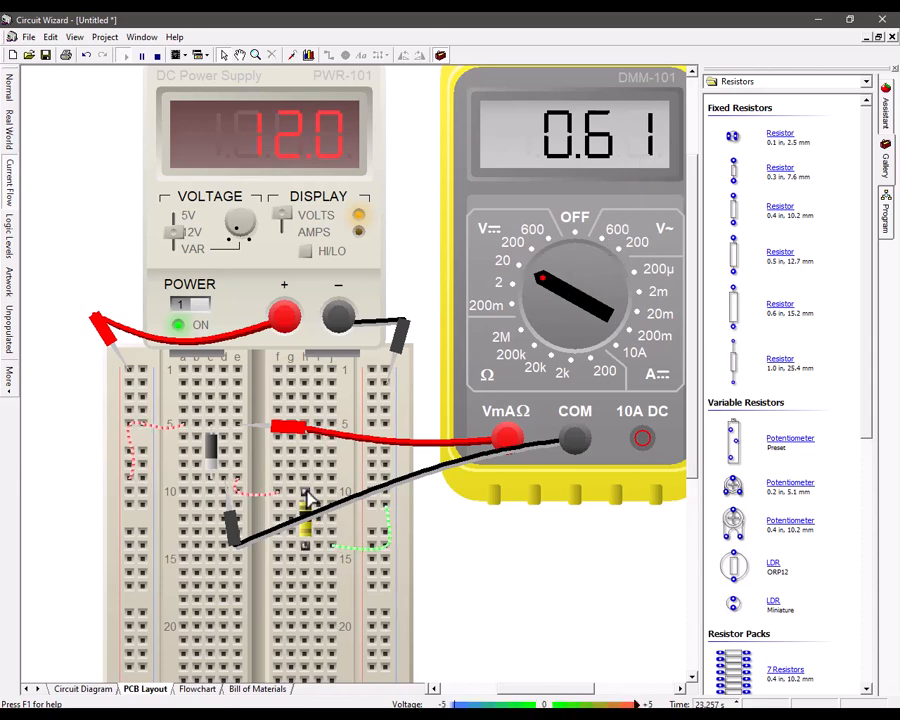
mouse_move(309, 497)
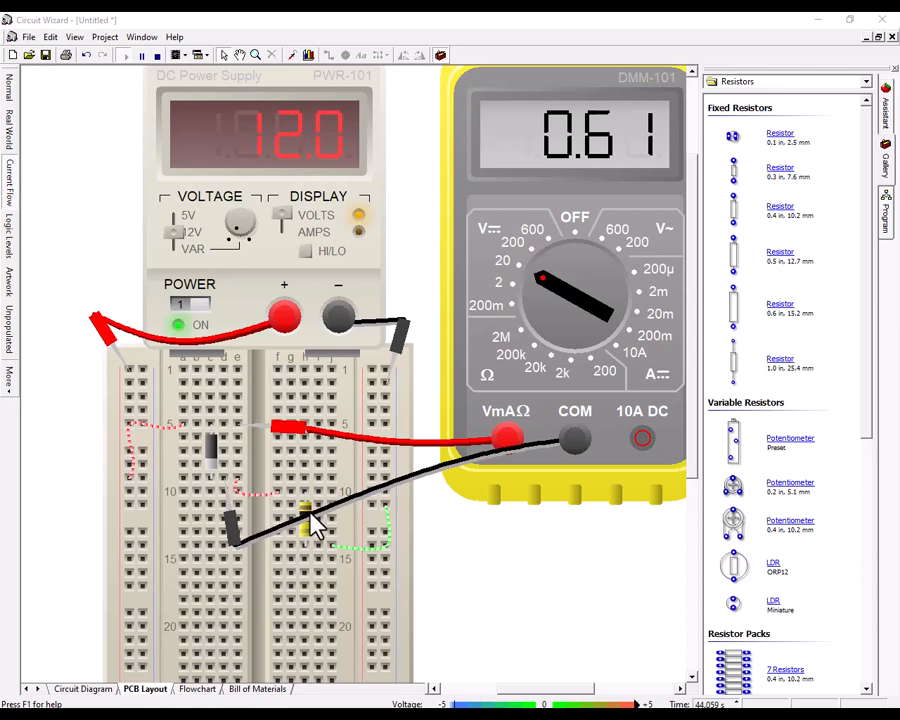
left_click(157, 57)
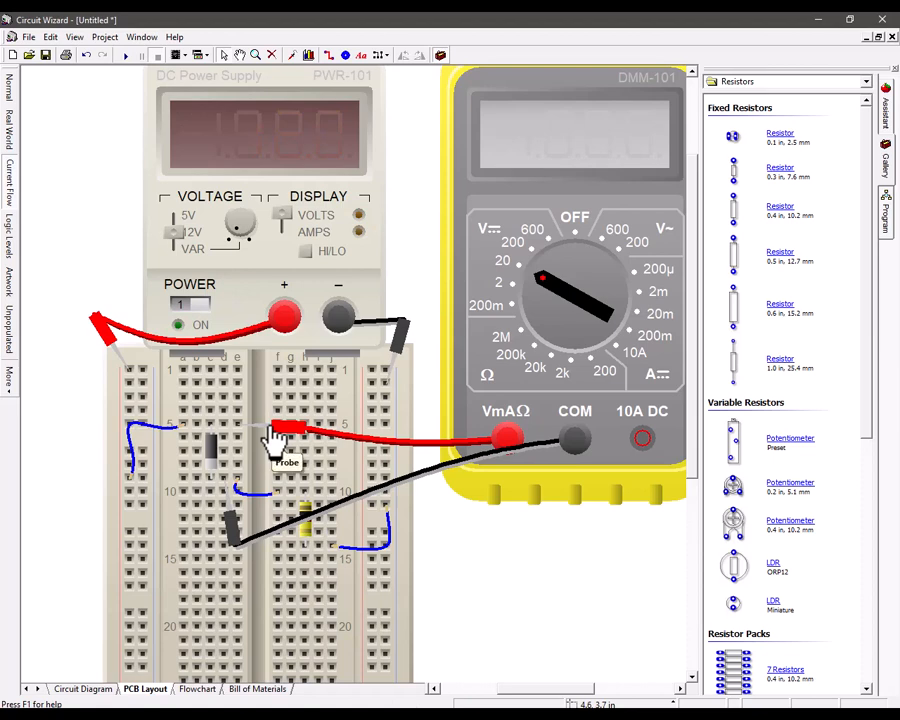
- Move the multimeter probes across the resistor, with the red probe in hole i10 and the black probe in hole i14
left_click_drag(275, 435, 358, 497)
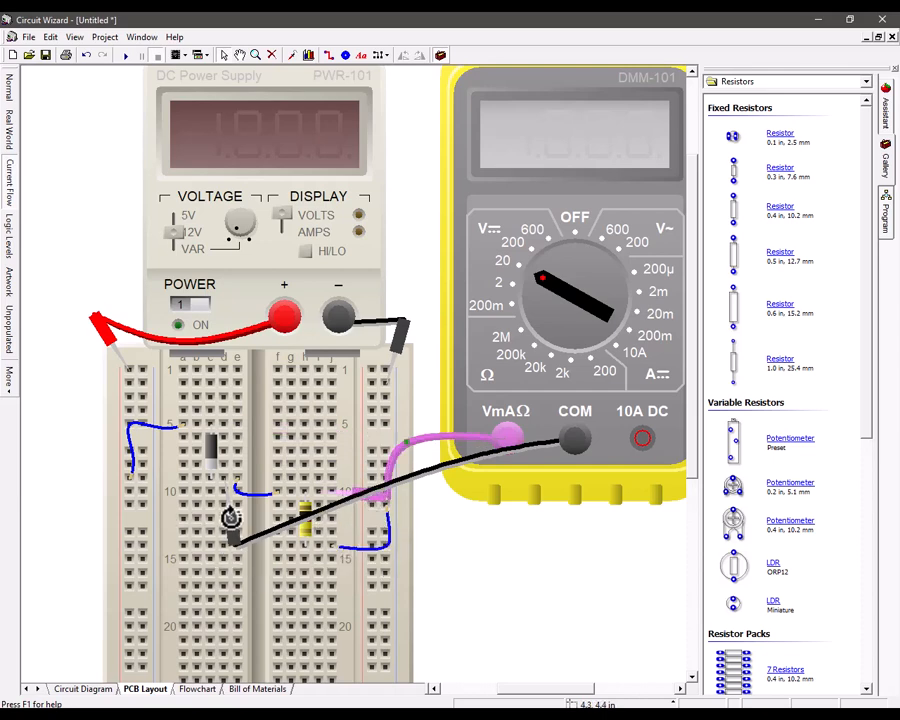
left_click_drag(233, 516, 327, 600)
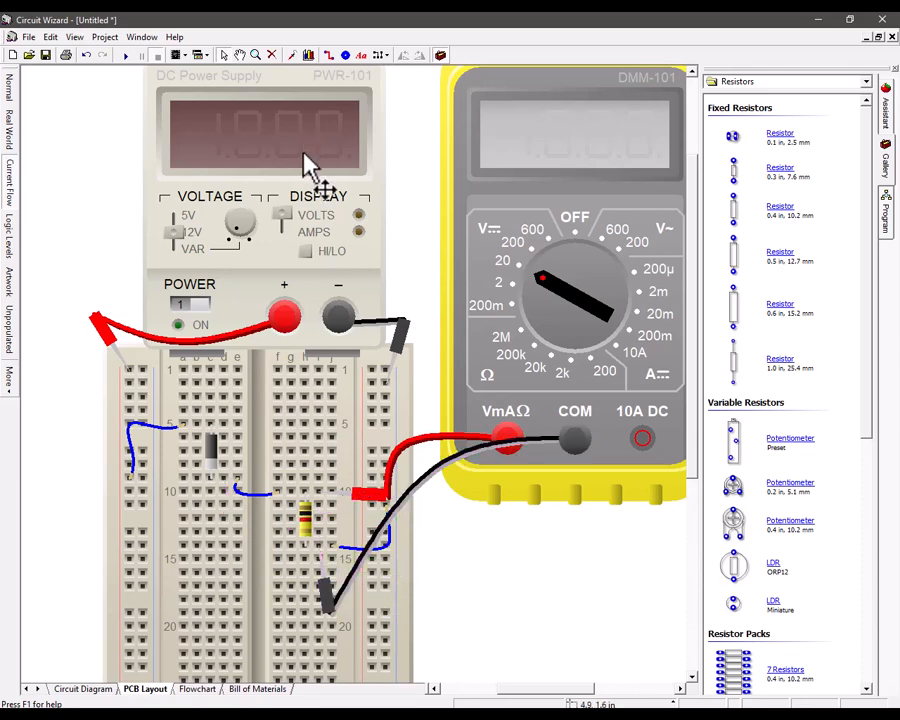
- Inspect the probe connections at both ends of the resistor and simulate the circuit to measure its voltage
scroll(352, 542, "up", 1)
scroll(352, 542, "up", 1)
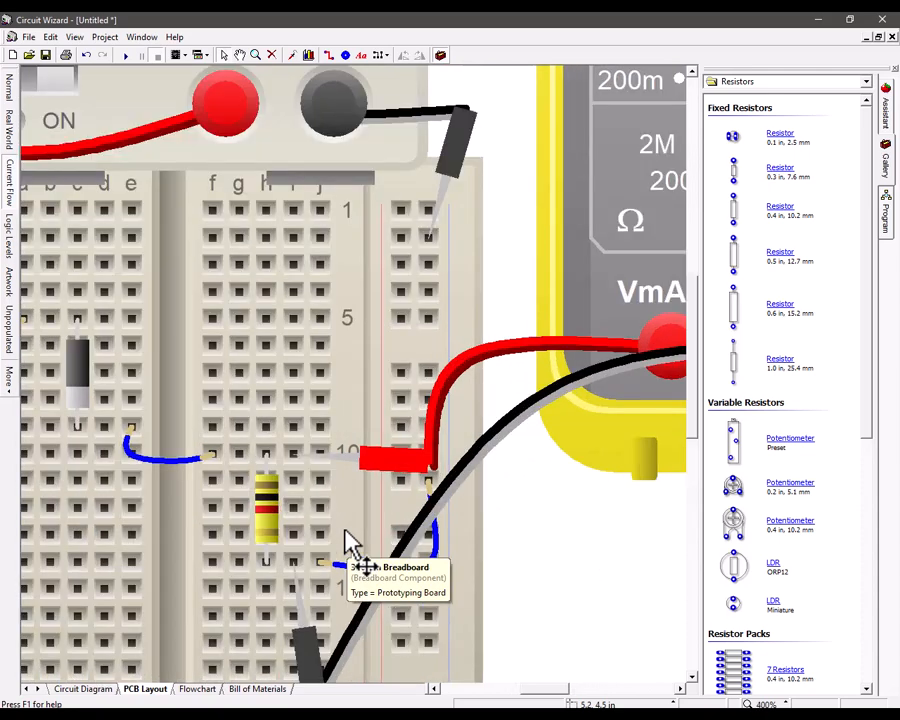
scroll(346, 535, "up", 1)
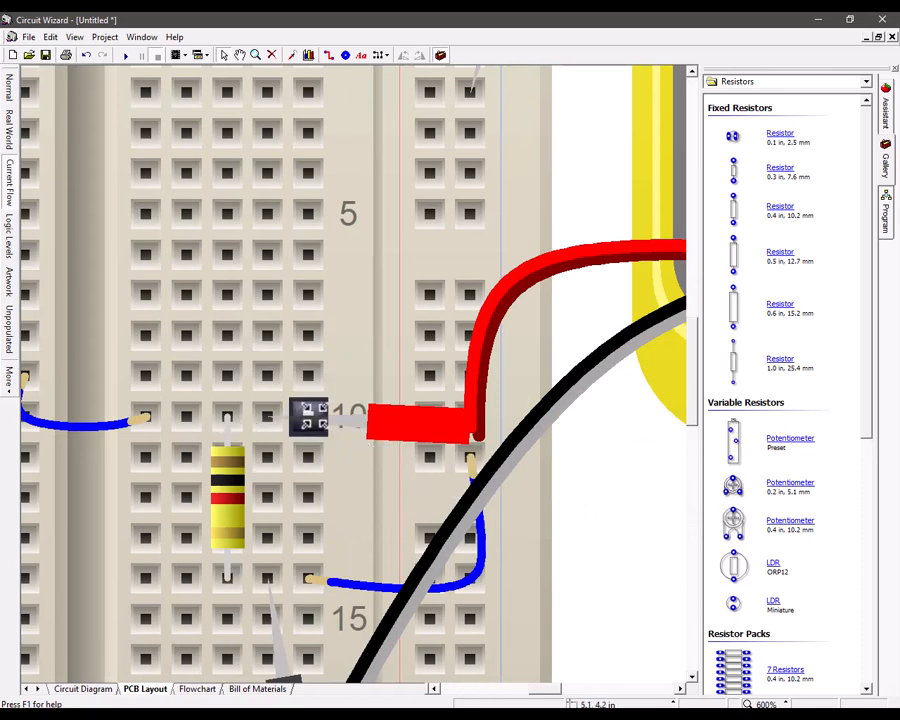
left_click_drag(308, 416, 226, 415)
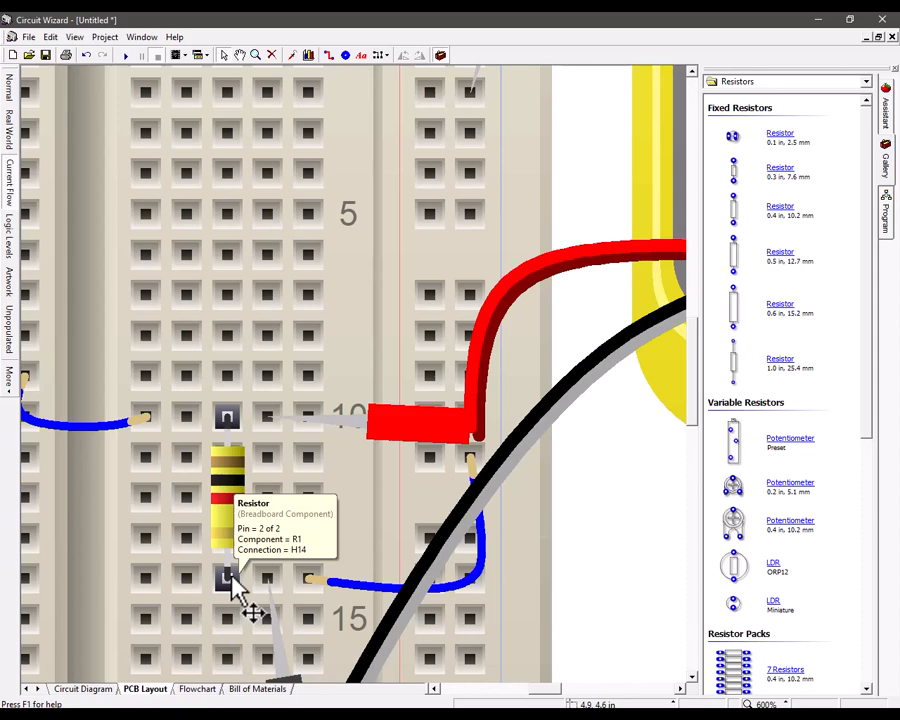
scroll(335, 410, "down", 1)
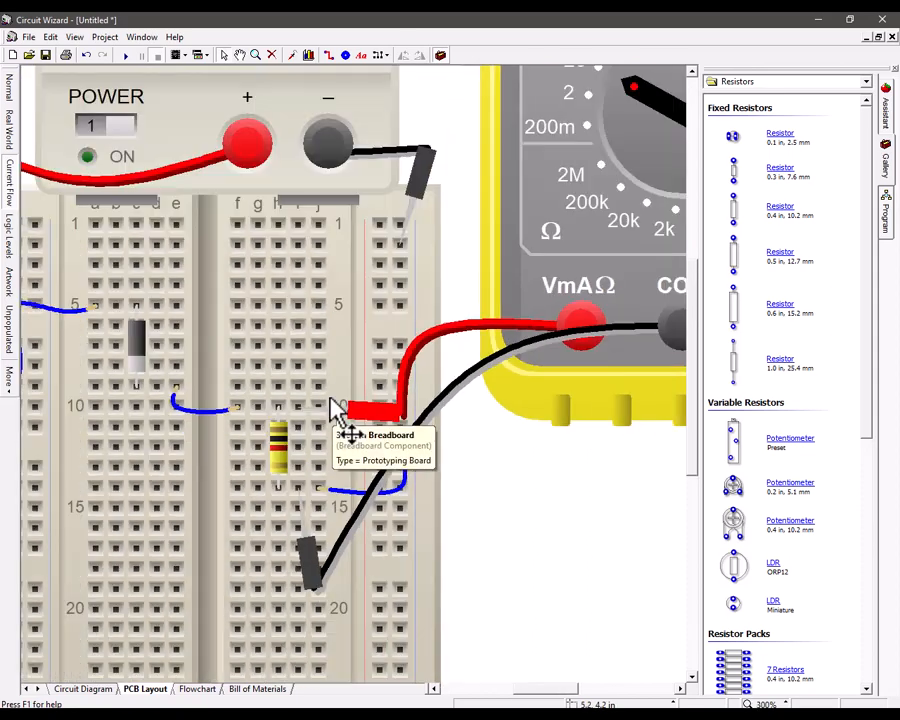
scroll(335, 410, "down", 1)
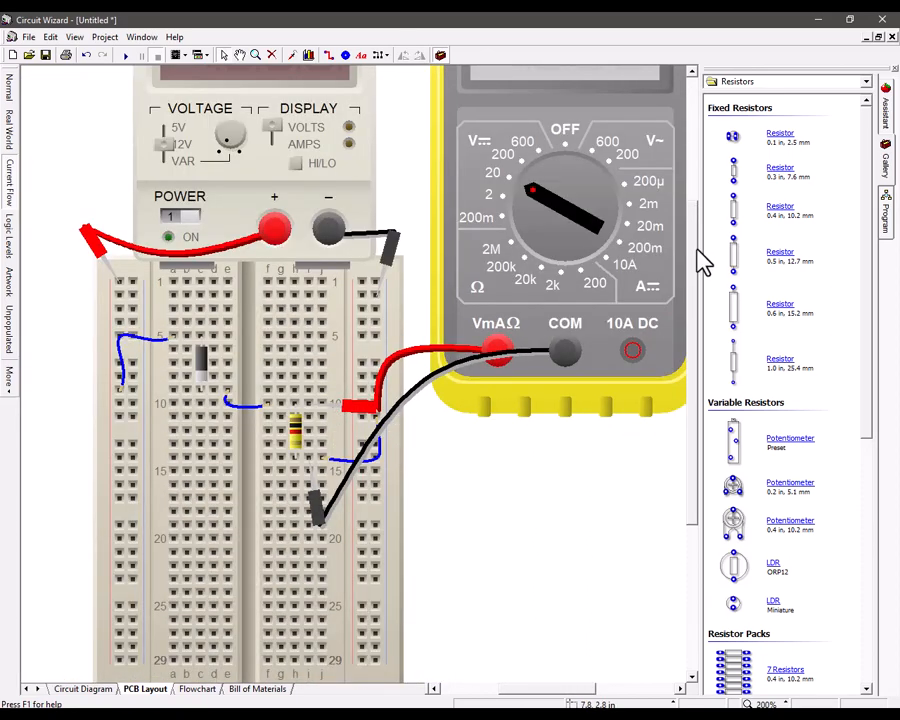
left_click_drag(698, 262, 699, 215)
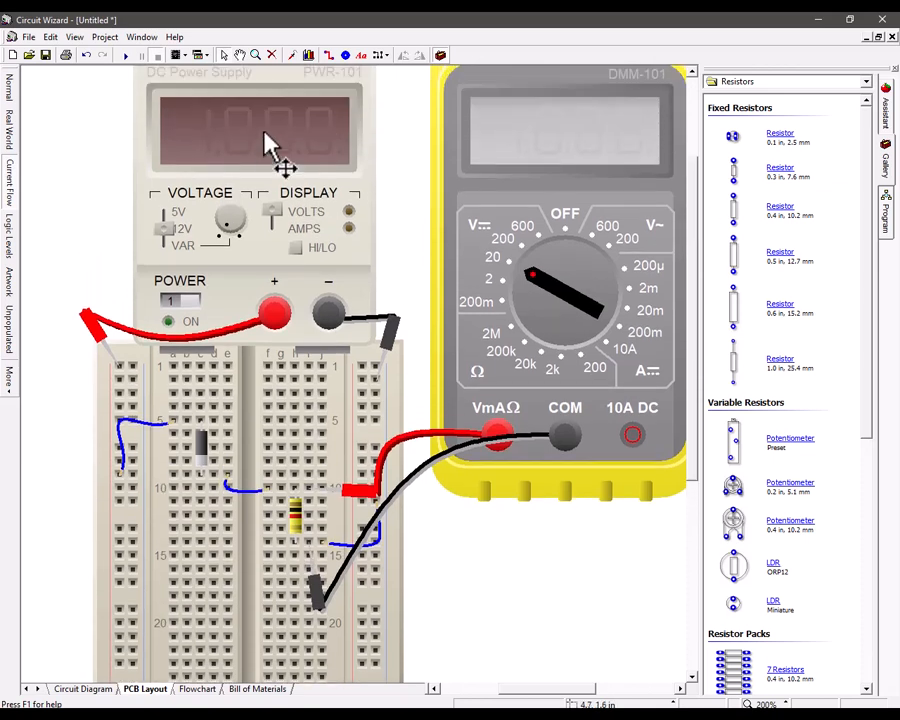
left_click(126, 56)
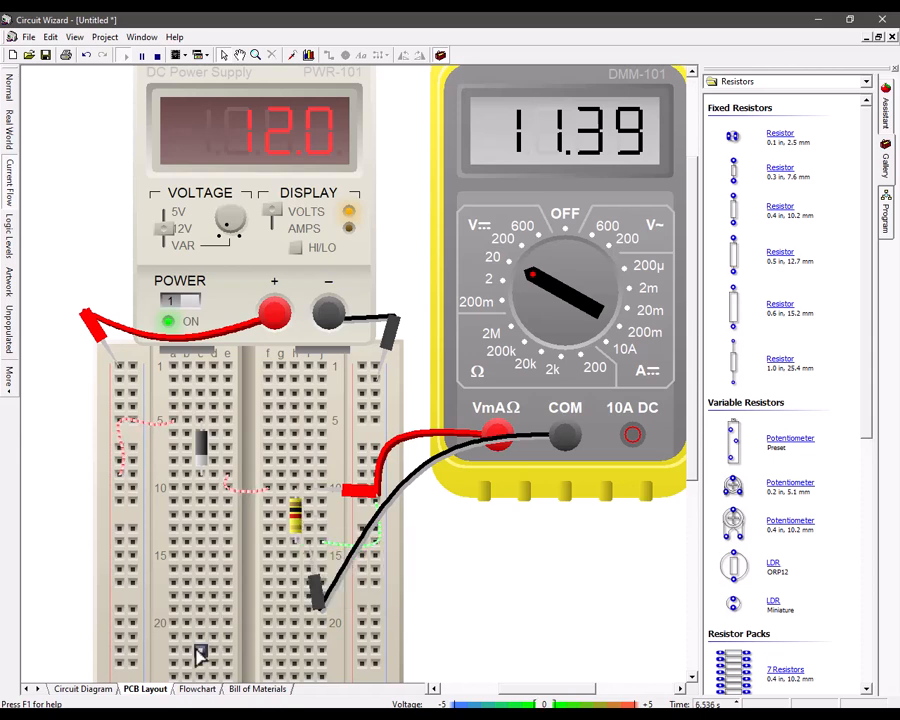
- Review the battery, diode and resistor in the circuit diagram
left_click(96, 689)
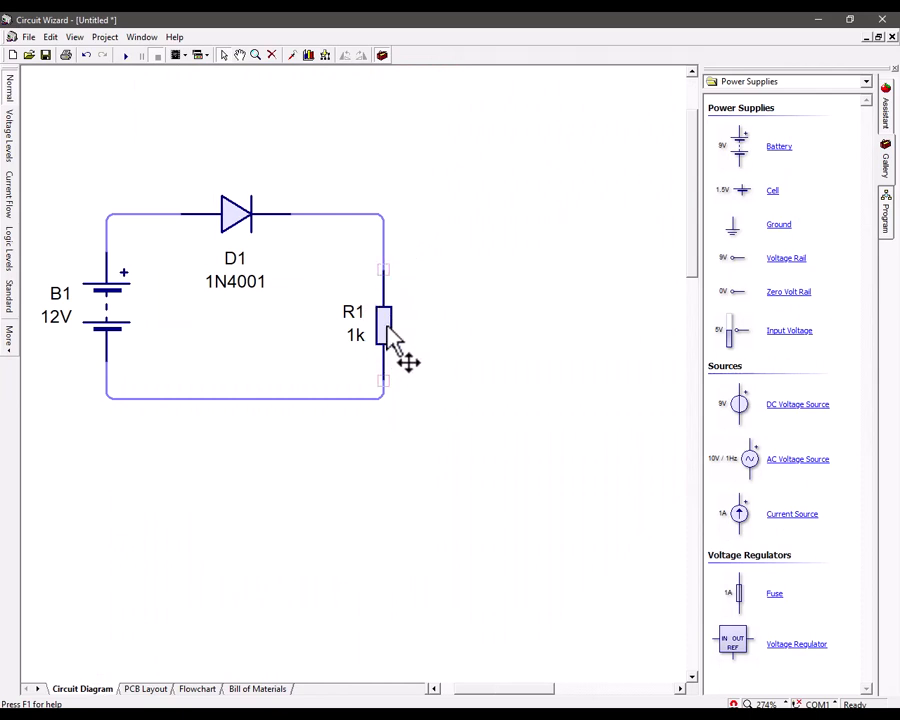
mouse_move(392, 335)
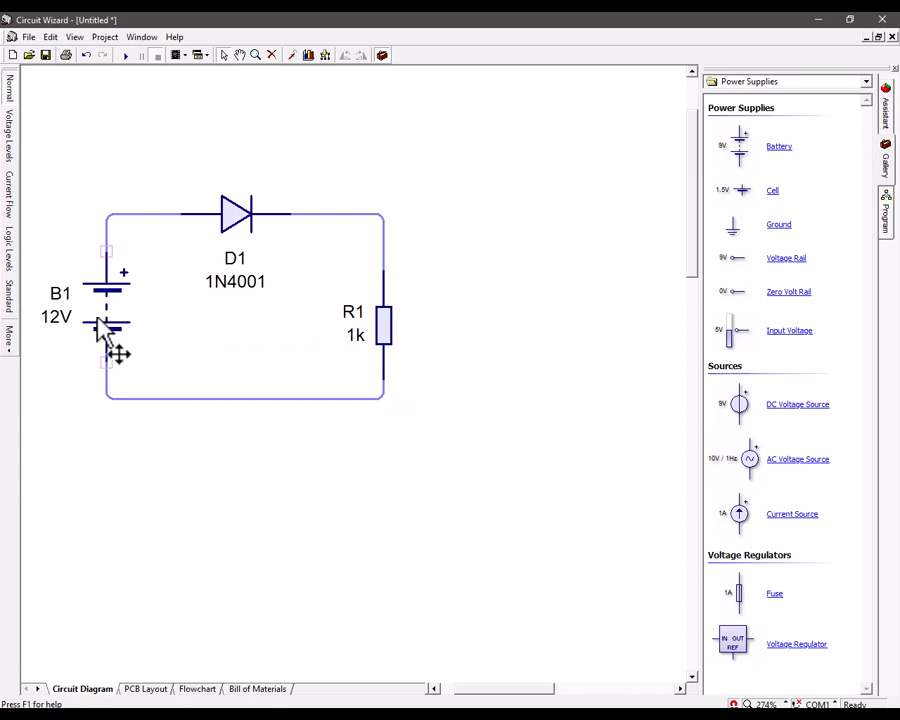
mouse_move(98, 326)
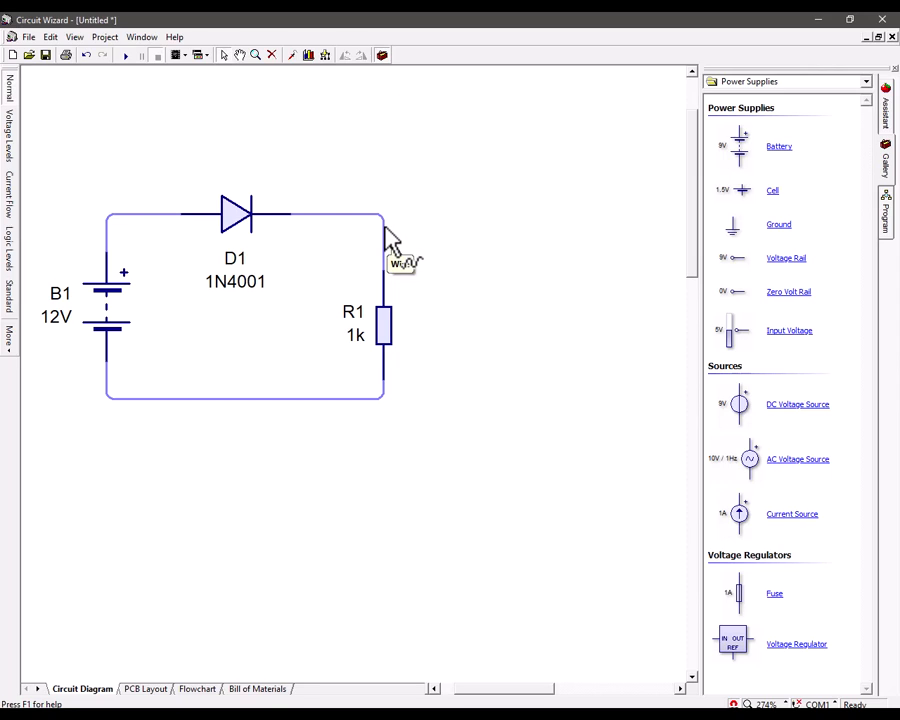
- Return to the breadboard layout, rerun the simulation to read the resistor's voltage, and stop it
left_click(163, 687)
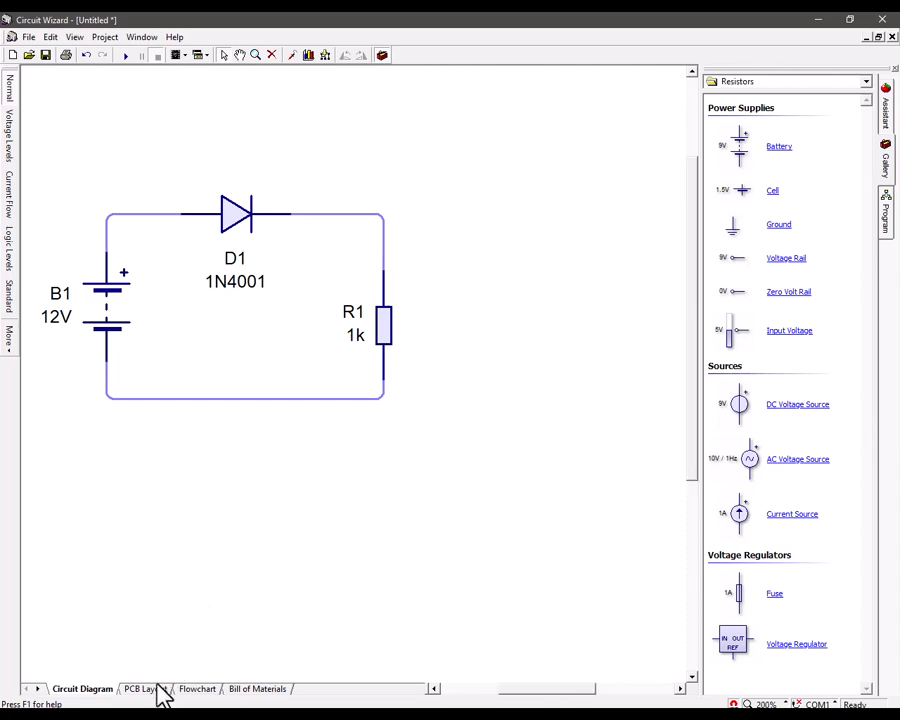
left_click(128, 55)
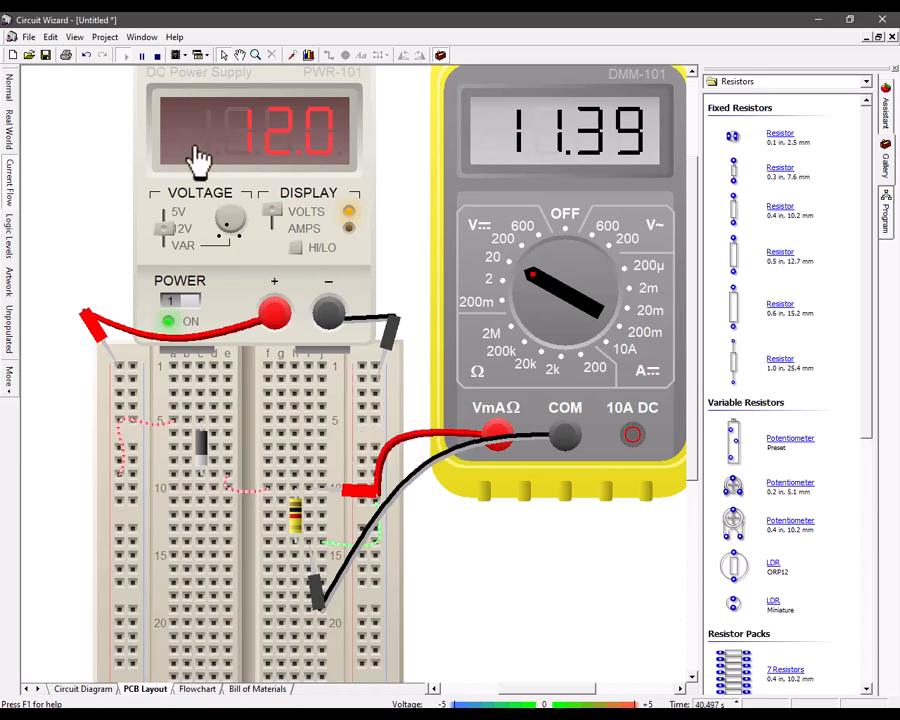
left_click(157, 55)
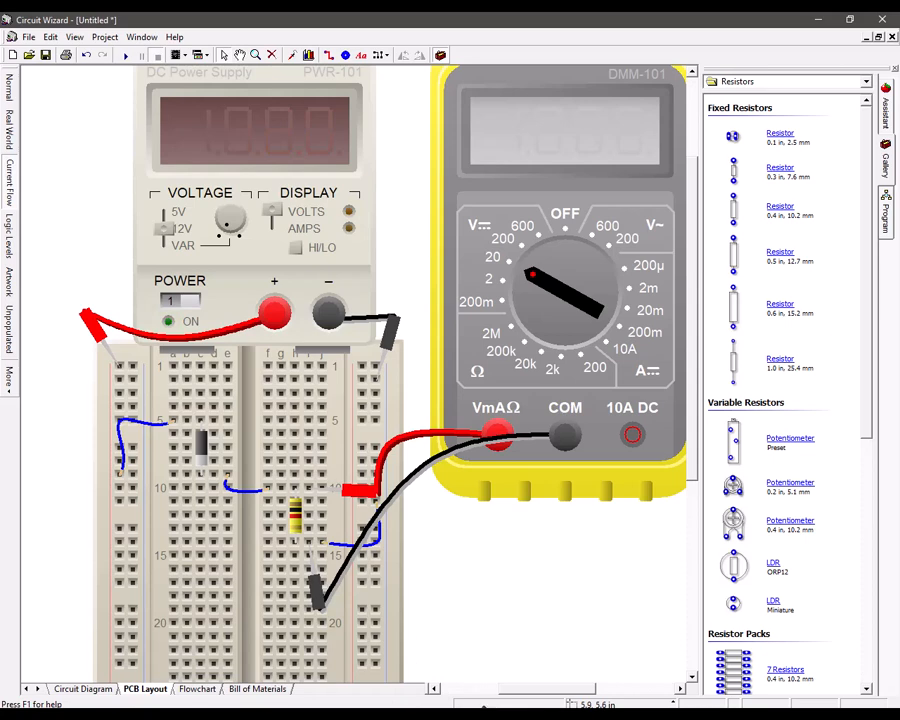
- Delete the jumper wire between the positive rail and row 5, and move the red multimeter probe to the positive rail, angling it clear
left_click(147, 427)
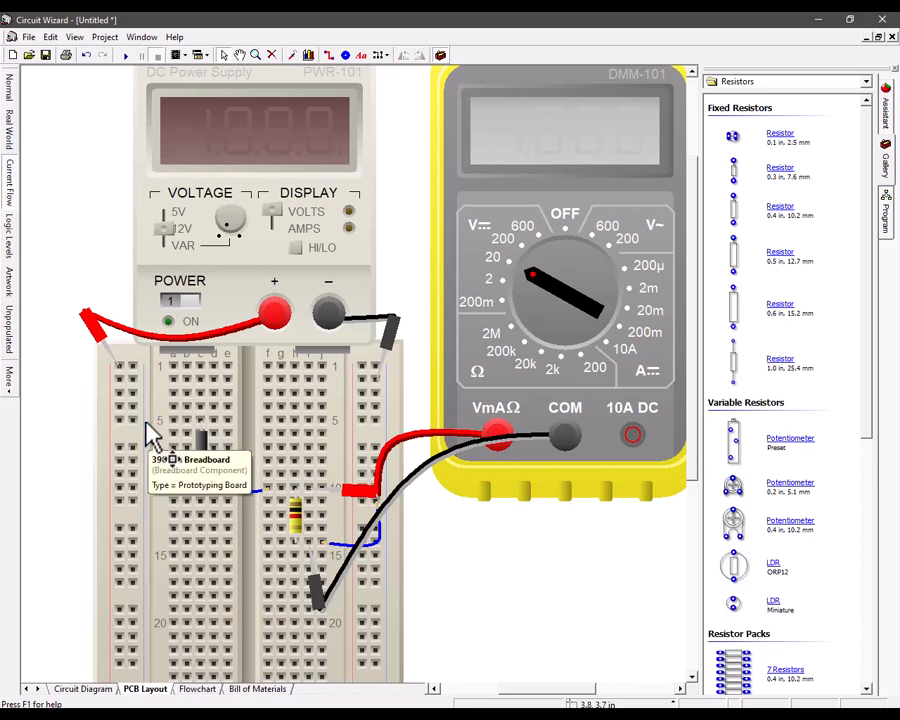
left_click(341, 500)
left_click_drag(341, 500, 132, 412)
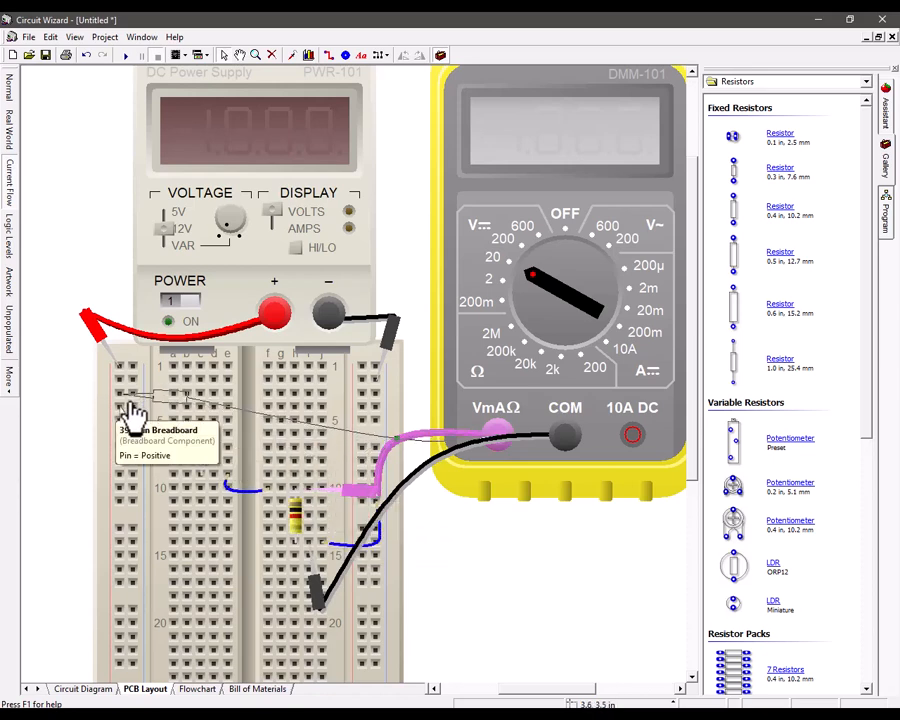
left_click_drag(131, 408, 131, 410)
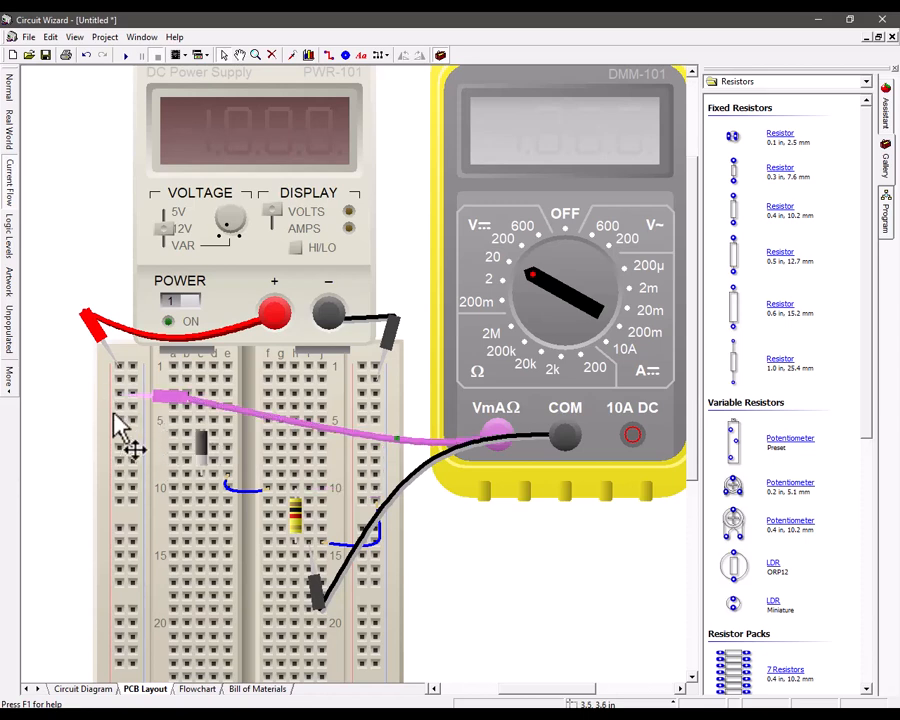
left_click_drag(167, 397, 156, 368)
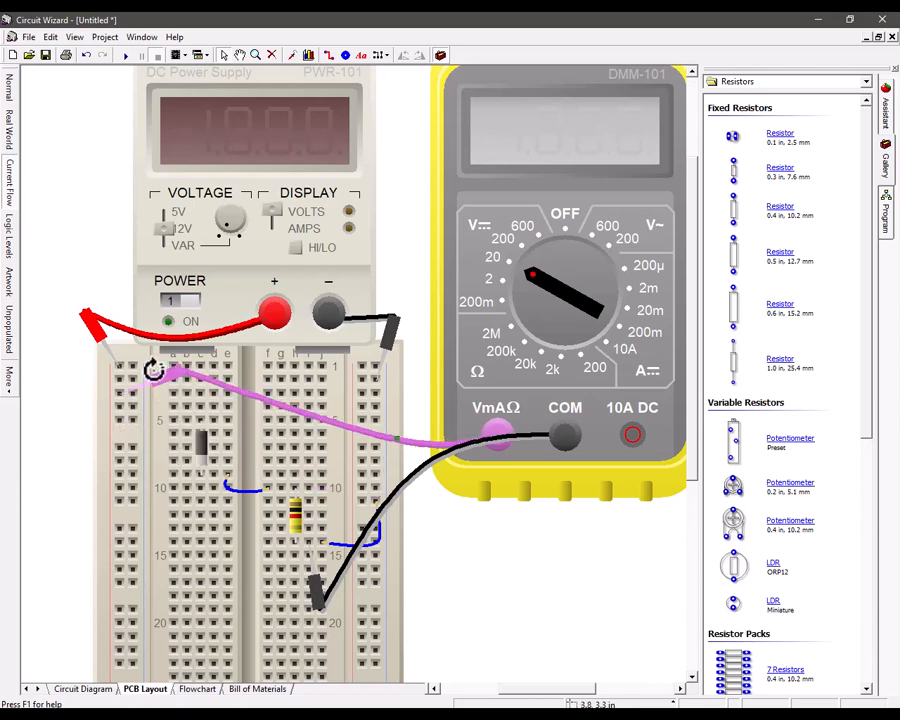
left_click(478, 556)
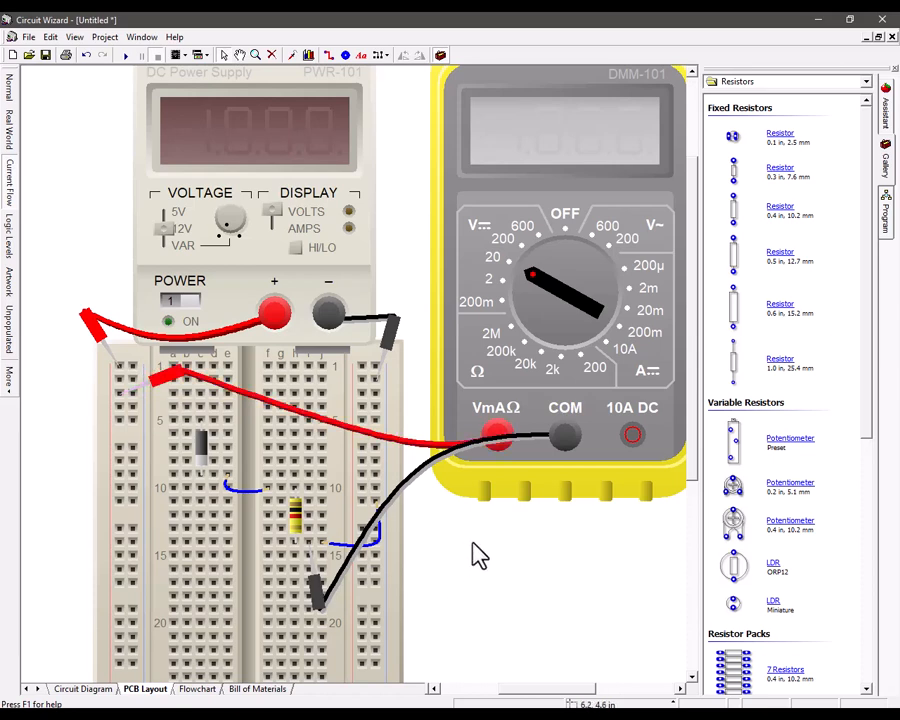
- Move the black multimeter probe into hole a5 so the meter is in series with the diode
left_click(318, 580)
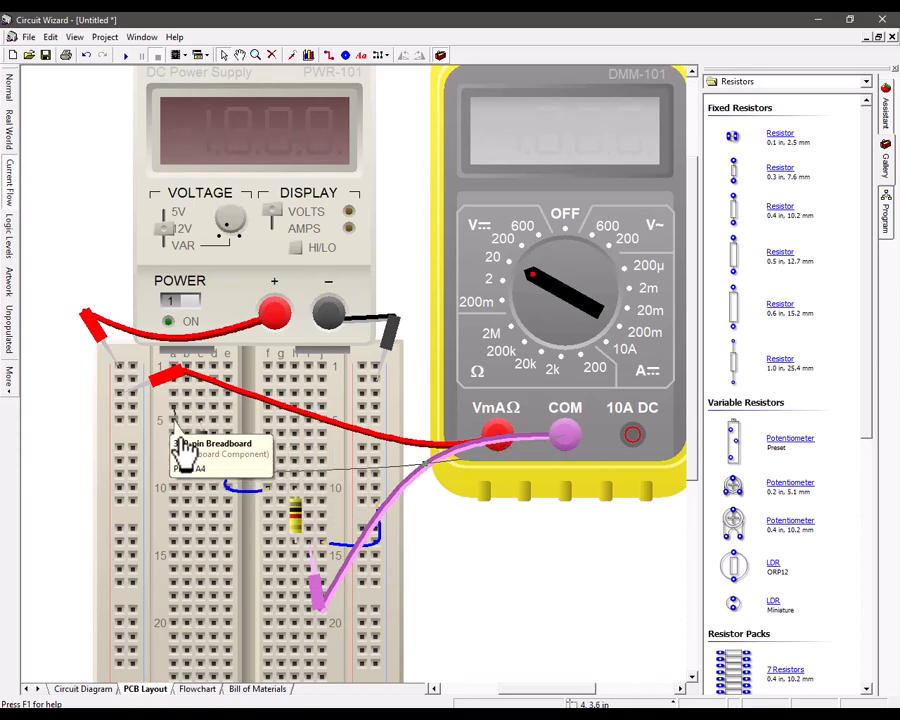
left_click(183, 442)
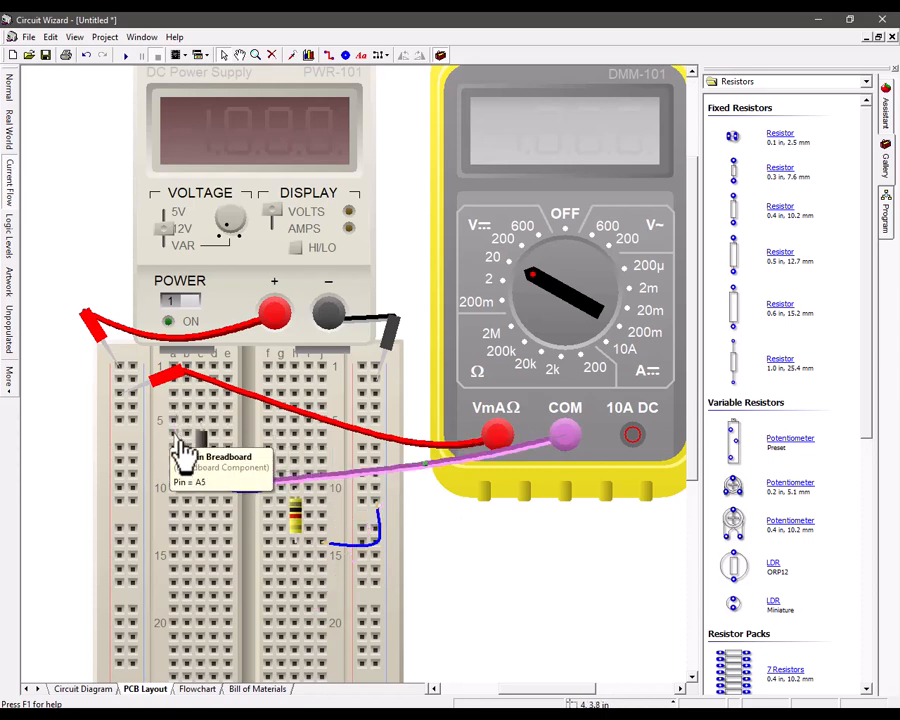
left_click(497, 565)
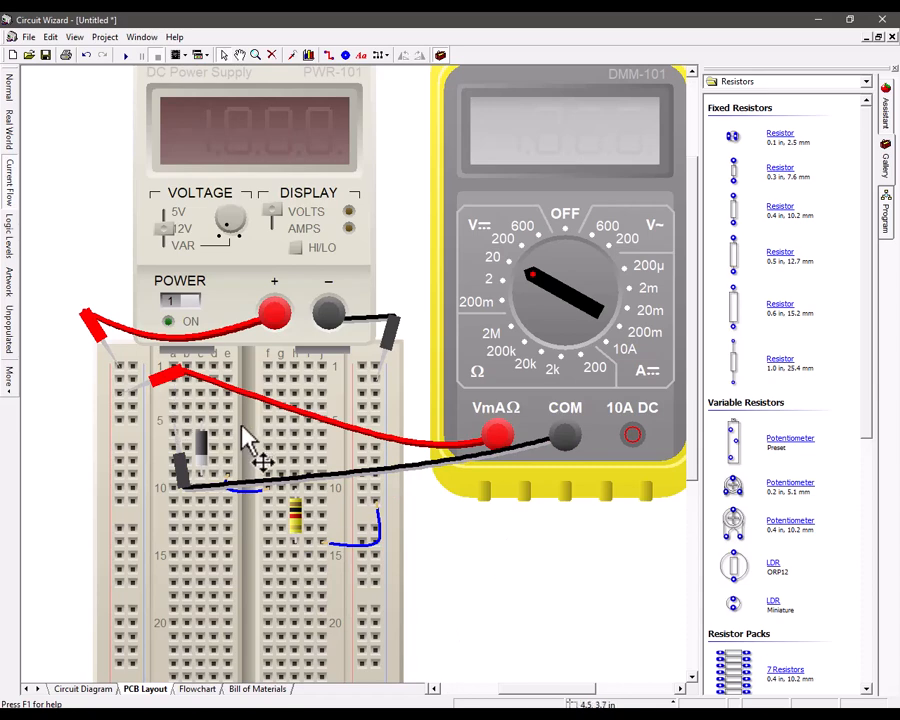
- Check the series path through the diode and resistor, and set the multimeter to the 200m DC current range
scroll(247, 450, "up", 3)
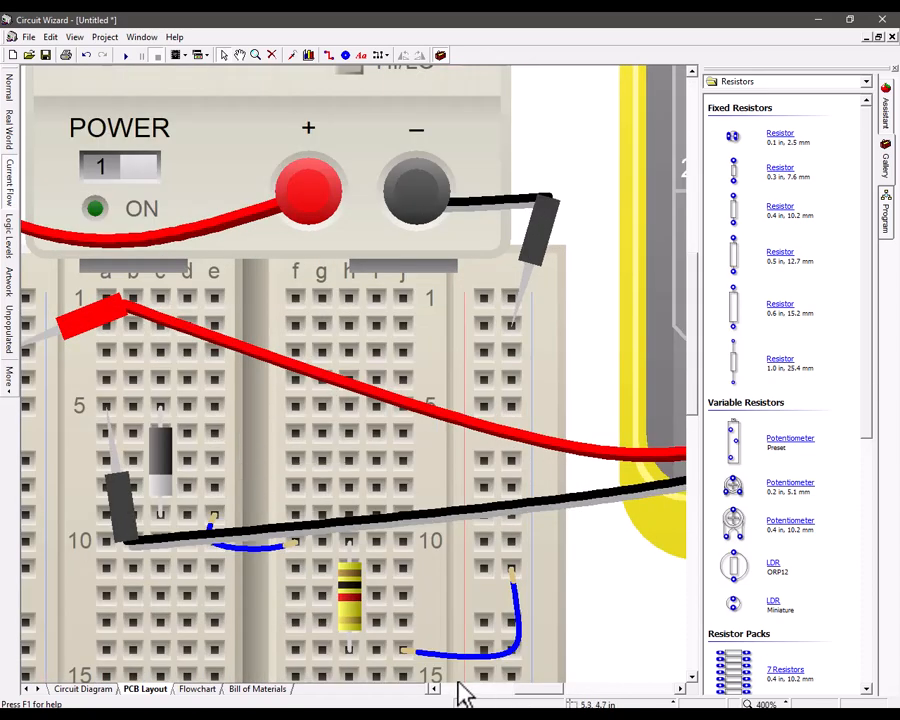
scroll(440, 697, "left", 5)
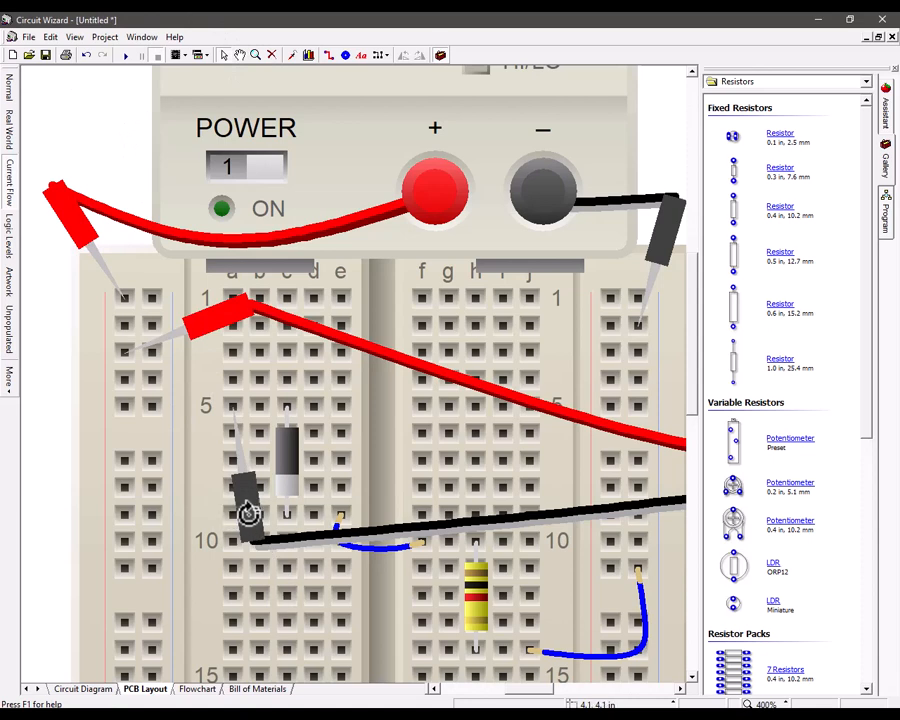
left_click_drag(248, 512, 220, 420)
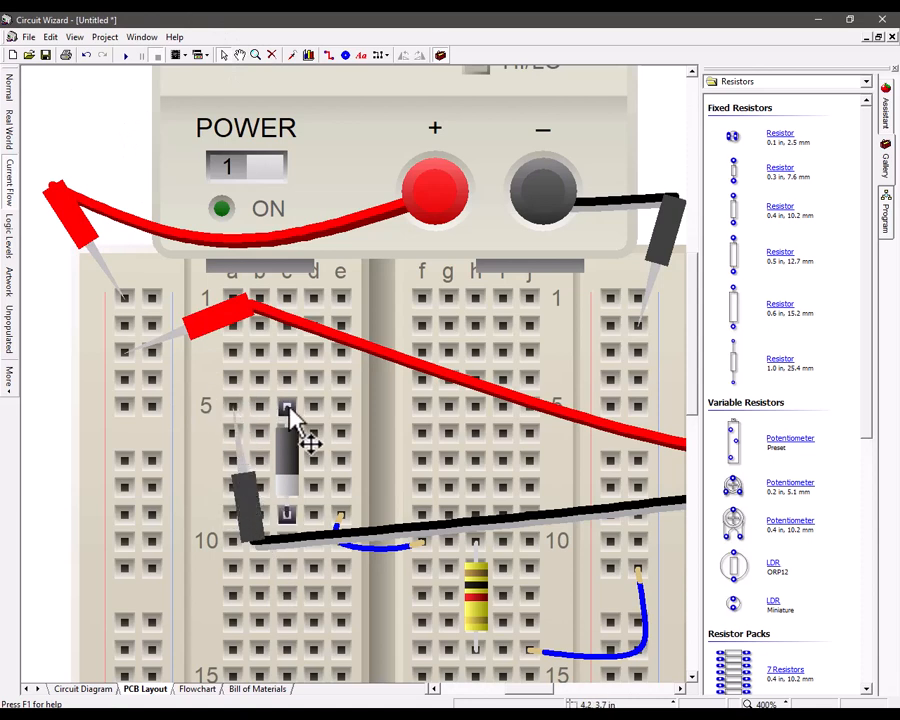
mouse_move(287, 408)
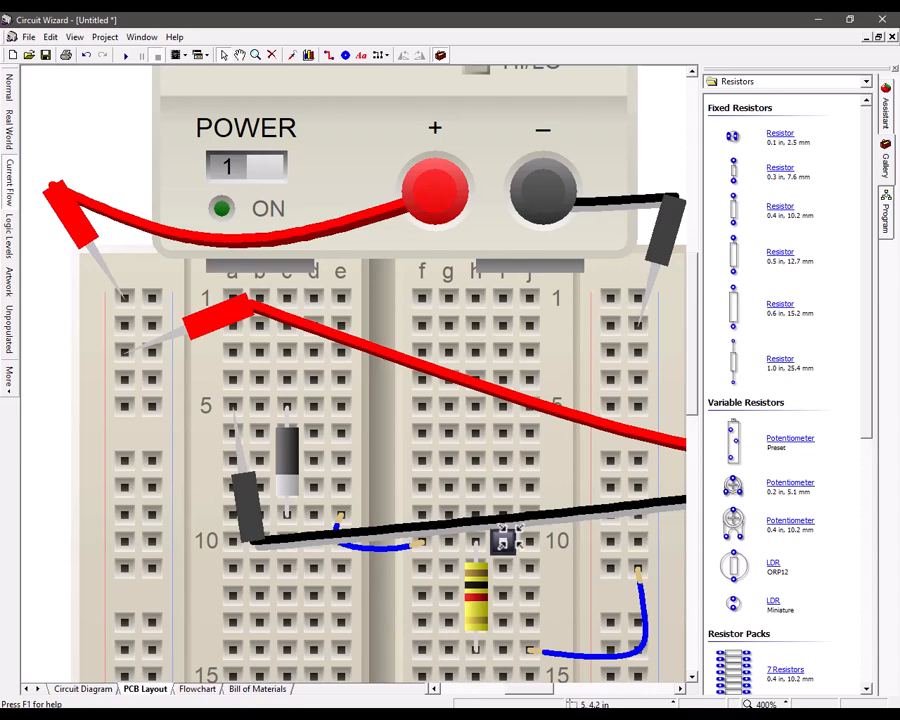
scroll(498, 539, "down", 1)
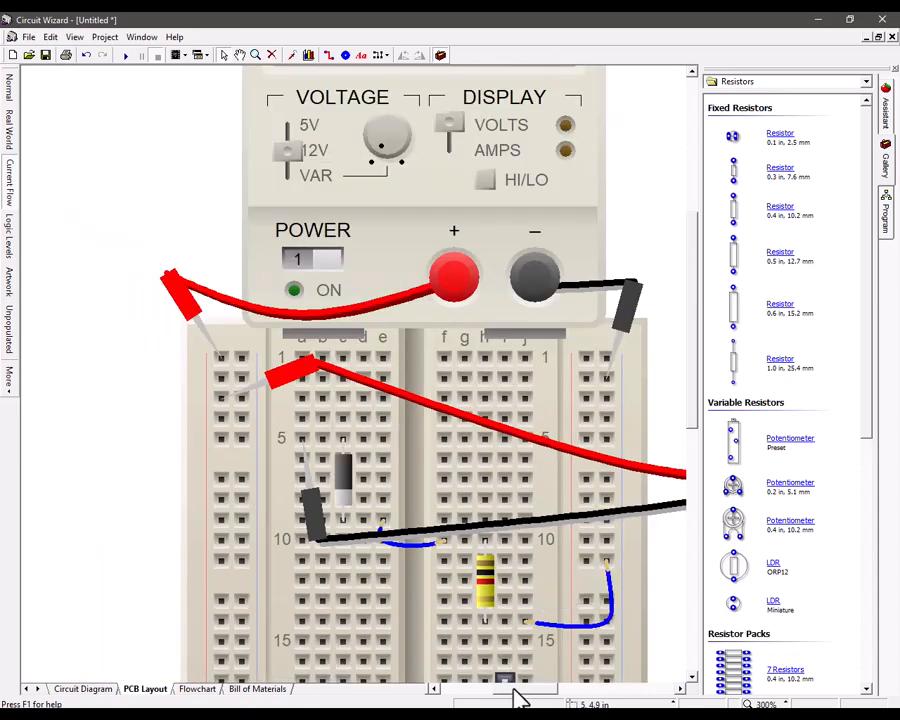
left_click_drag(515, 697, 554, 694)
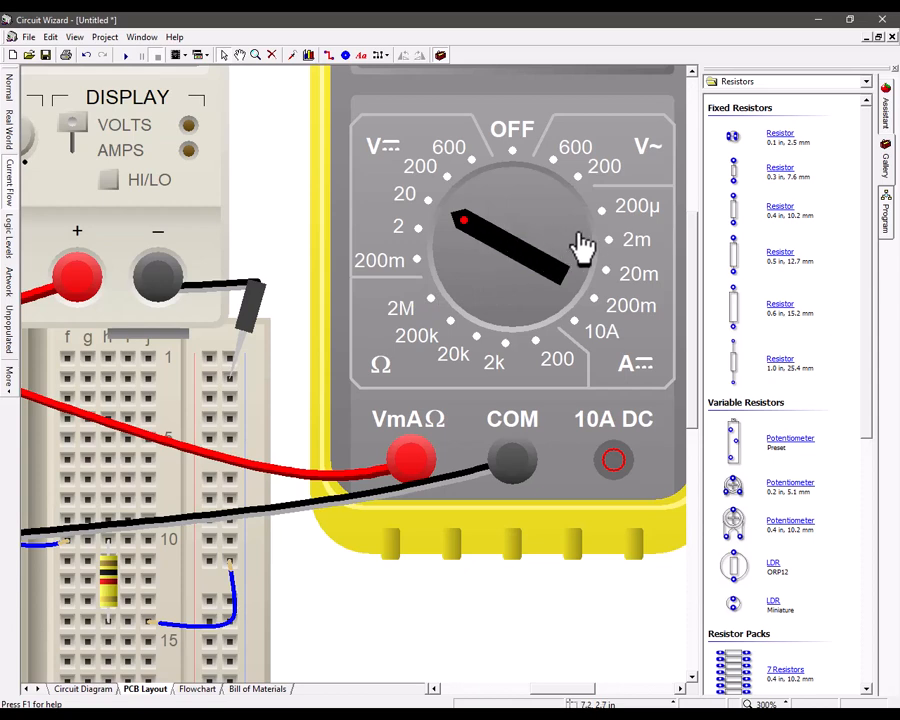
left_click(605, 299)
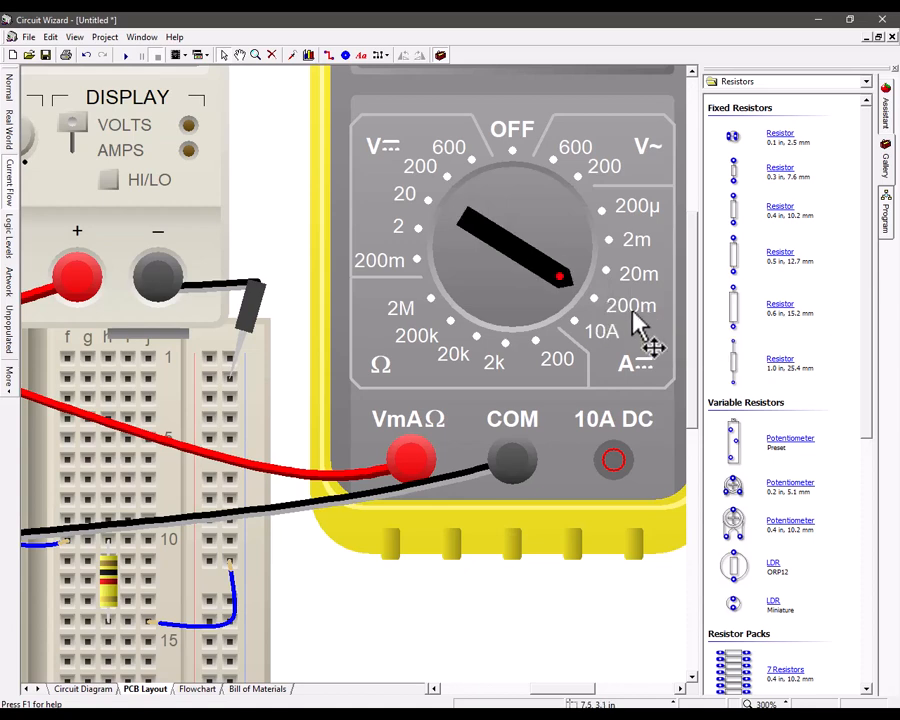
- Simulate the circuit to measure the series current, and switch the multimeter to the 20m DC current range
scroll(645, 325, "down", 1)
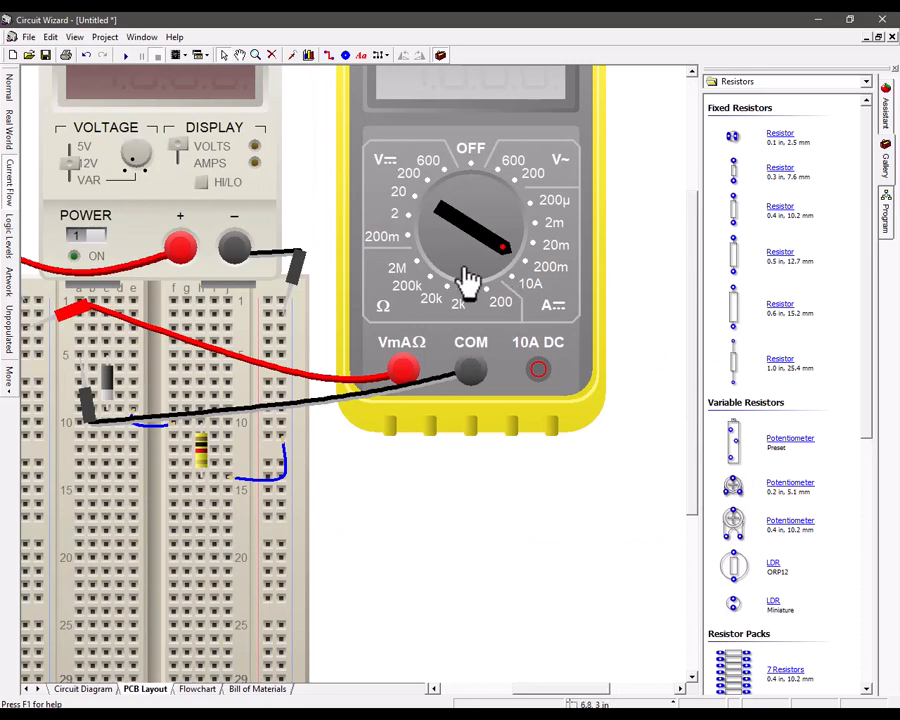
left_click_drag(688, 270, 688, 237)
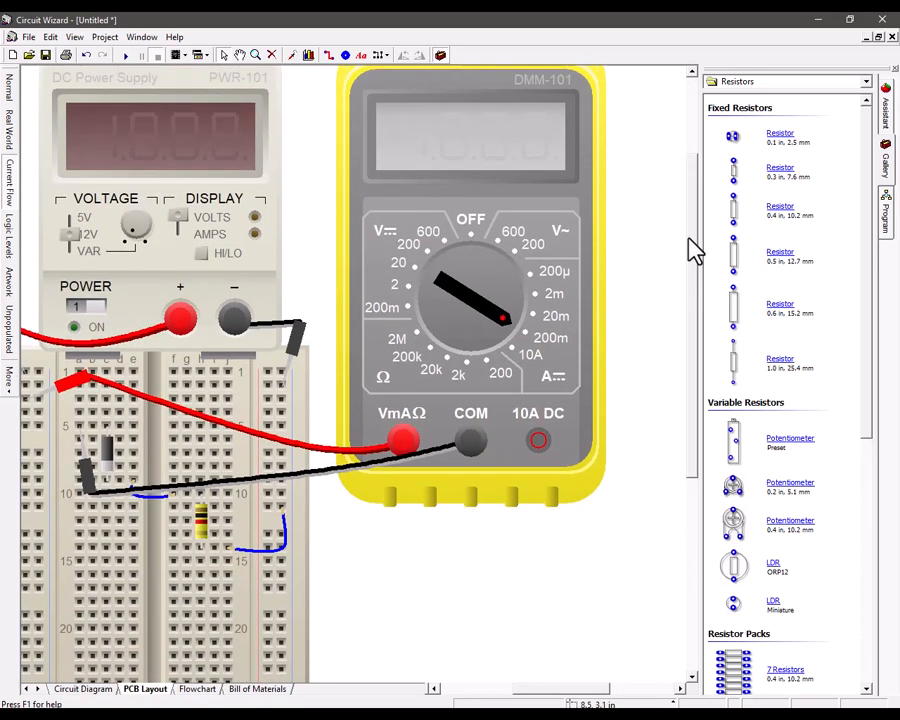
left_click(126, 56)
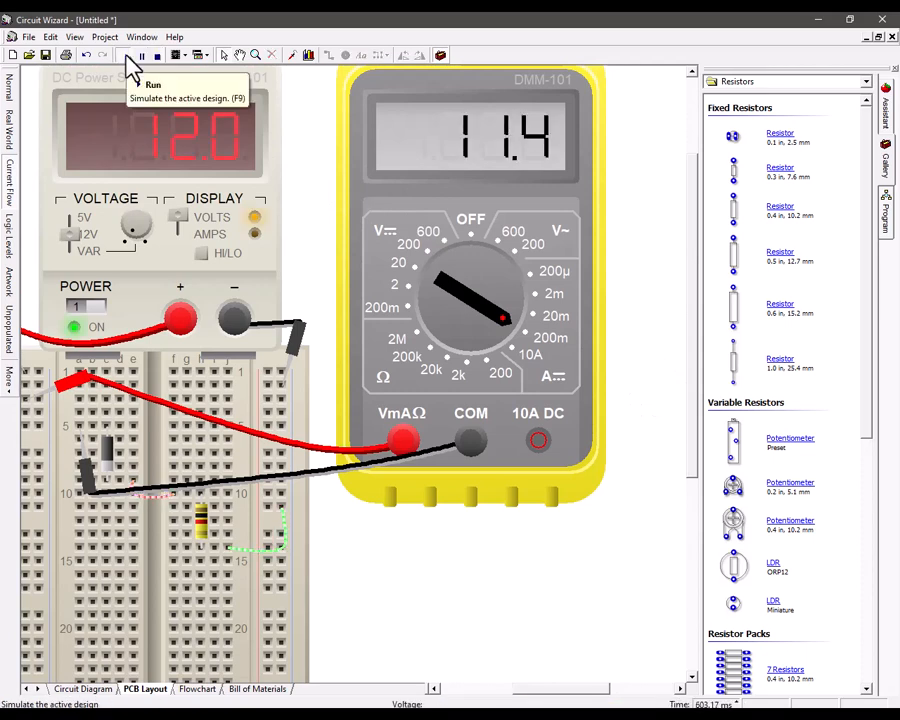
left_click(538, 325)
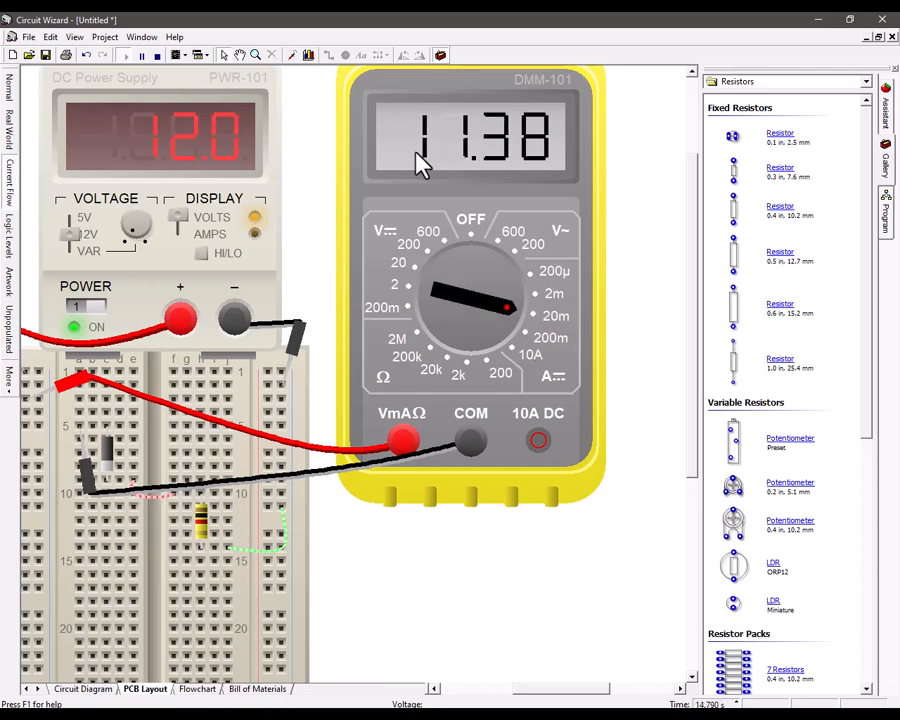